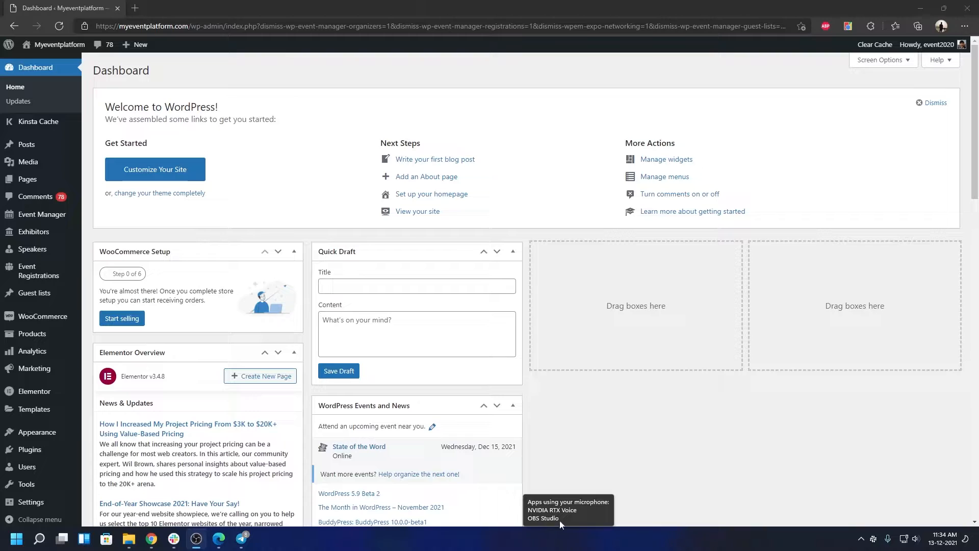
# Step: Search the Add Plugins page for 'one click demo import'
pyautogui.moveTo(40, 454)
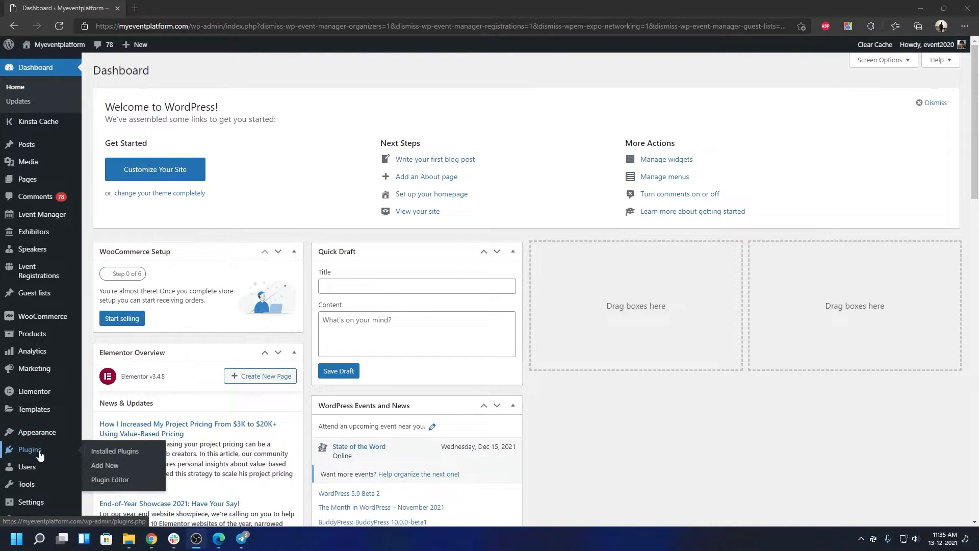
pyautogui.click(127, 468)
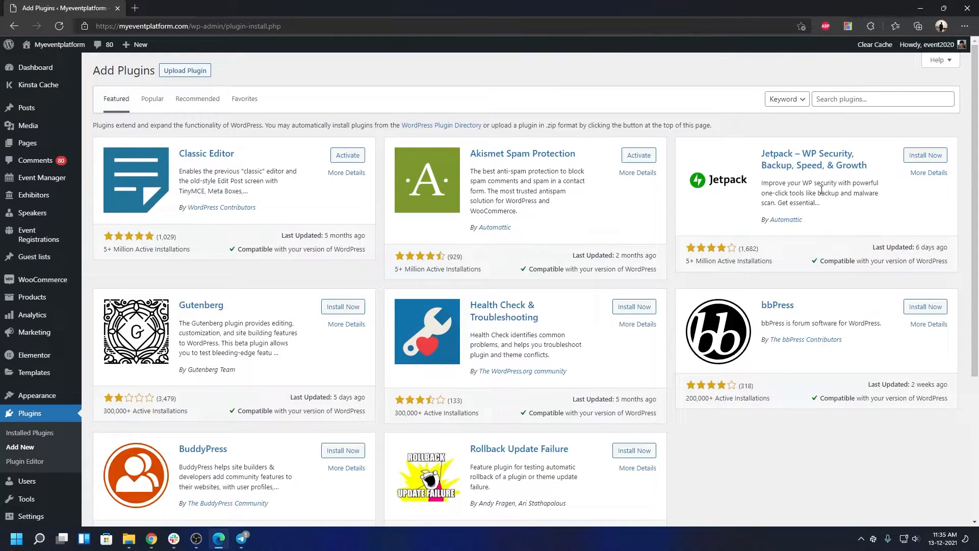
pyautogui.click(867, 94)
pyautogui.write('one click dem')
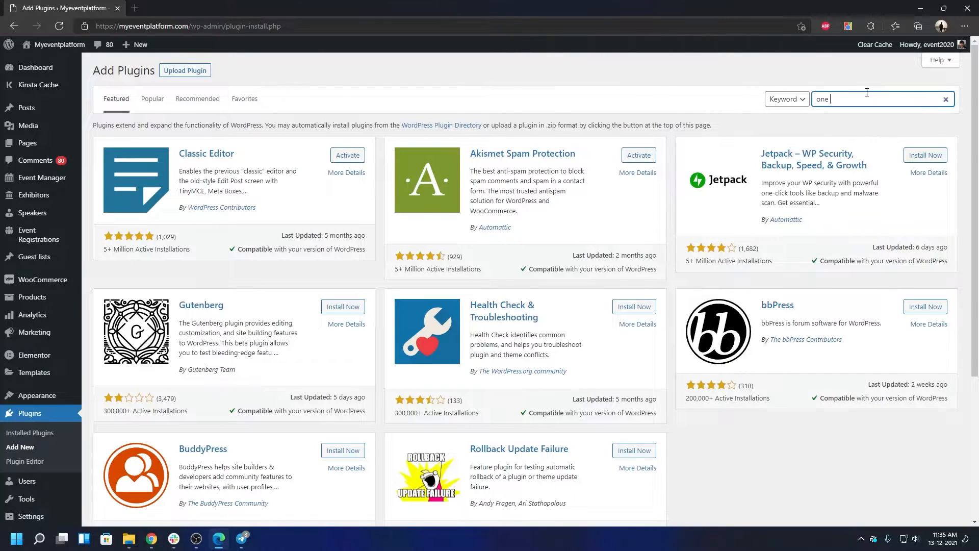
pyautogui.write('o import')
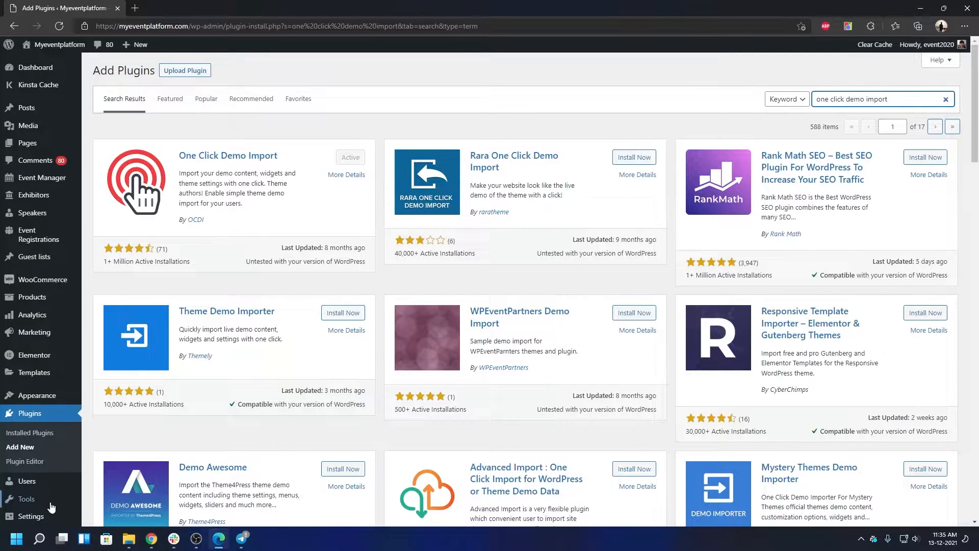
# Step: Open Import Demo Data and browse the Birthday, Charity and Conference demo cards
pyautogui.moveTo(36, 395)
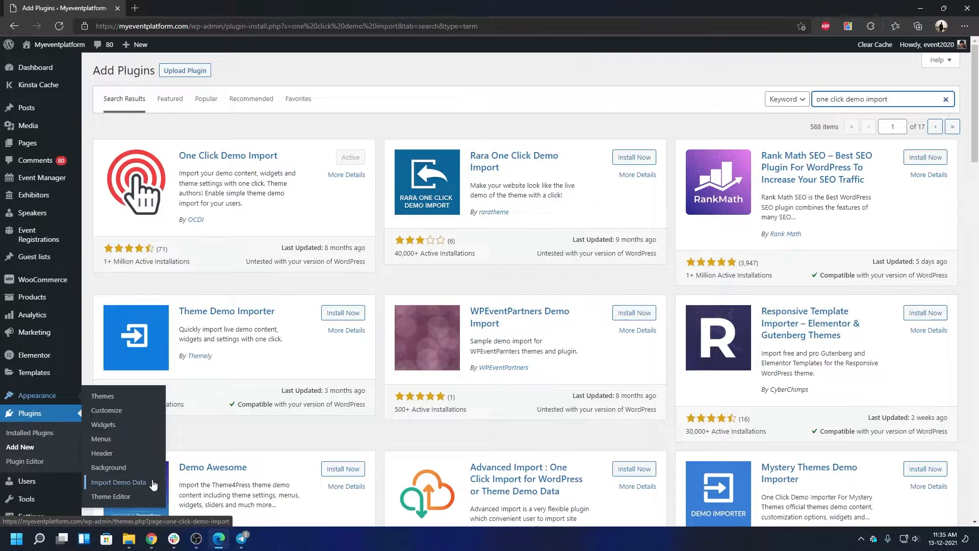
pyautogui.click(125, 484)
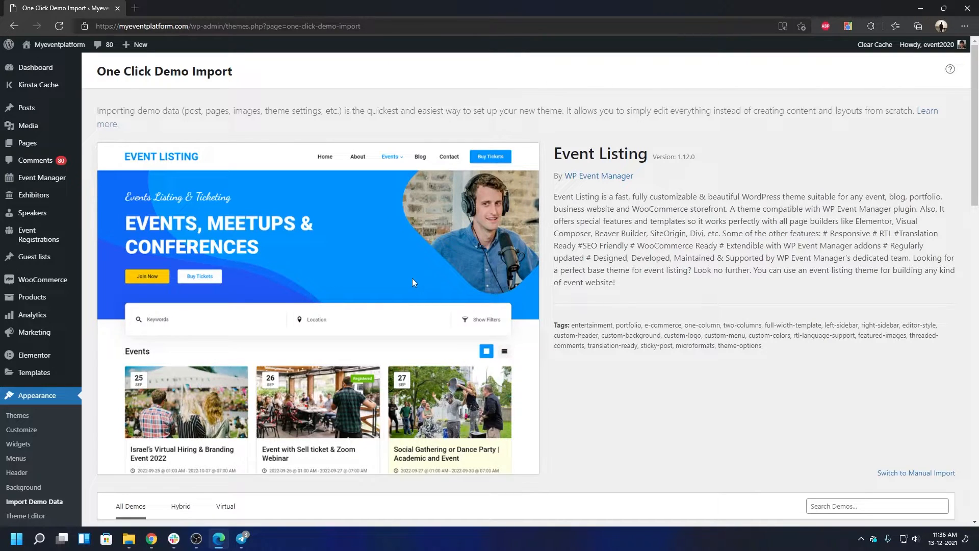
pyautogui.scroll(-5, 413, 276)
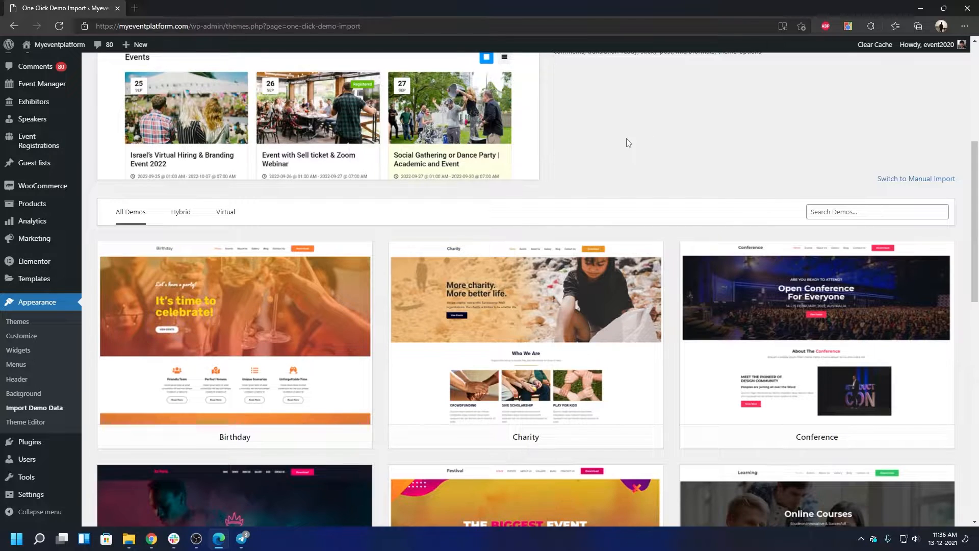
pyautogui.hotkey('alt', 'Tab')
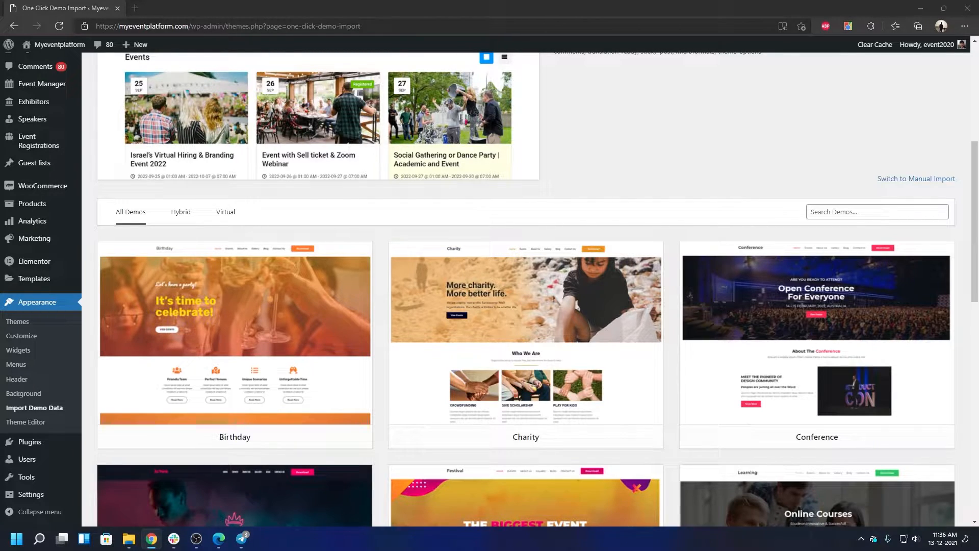
pyautogui.moveTo(490, 438)
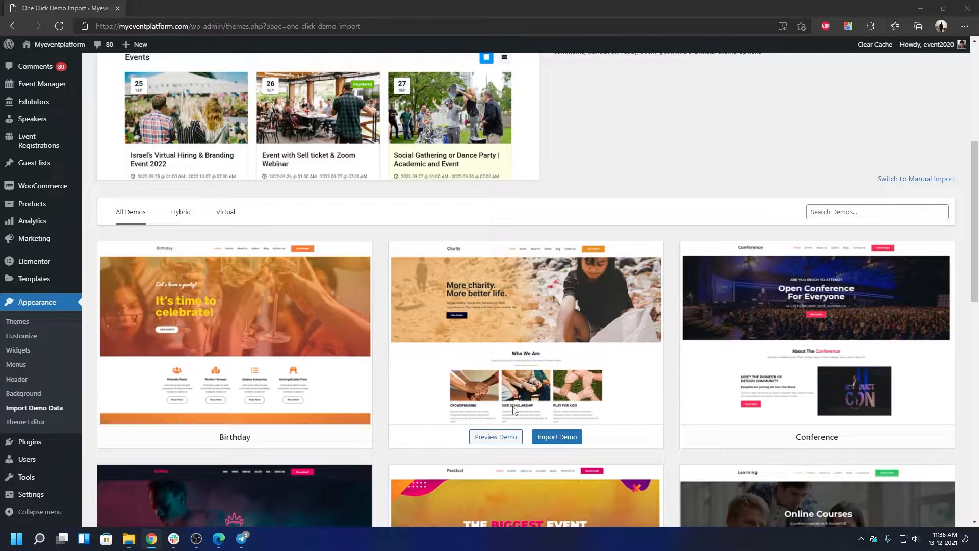
# Step: Start the Charity demo import to reach its recommended plugin list
pyautogui.click(553, 441)
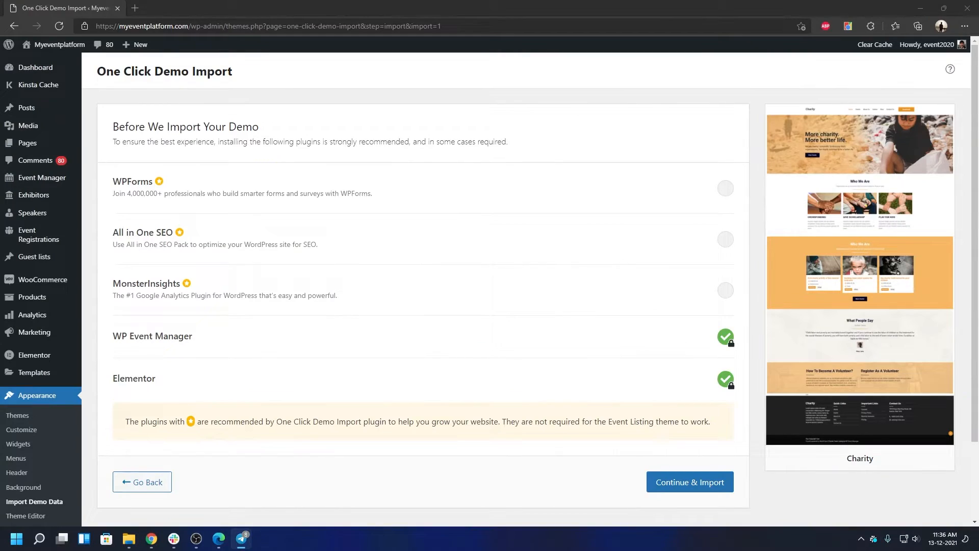
pyautogui.hotkey('alt', 'Tab')
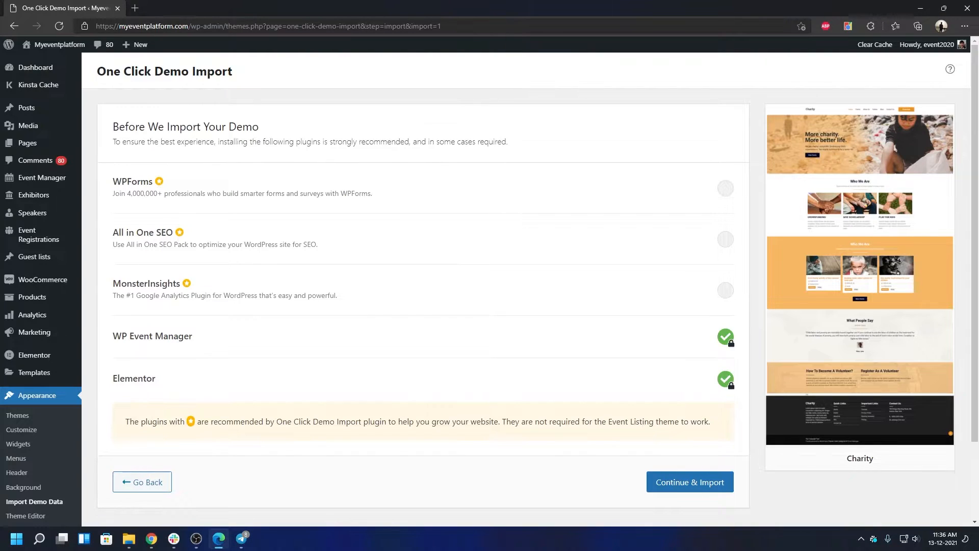
pyautogui.hotkey('alt', 'Tab')
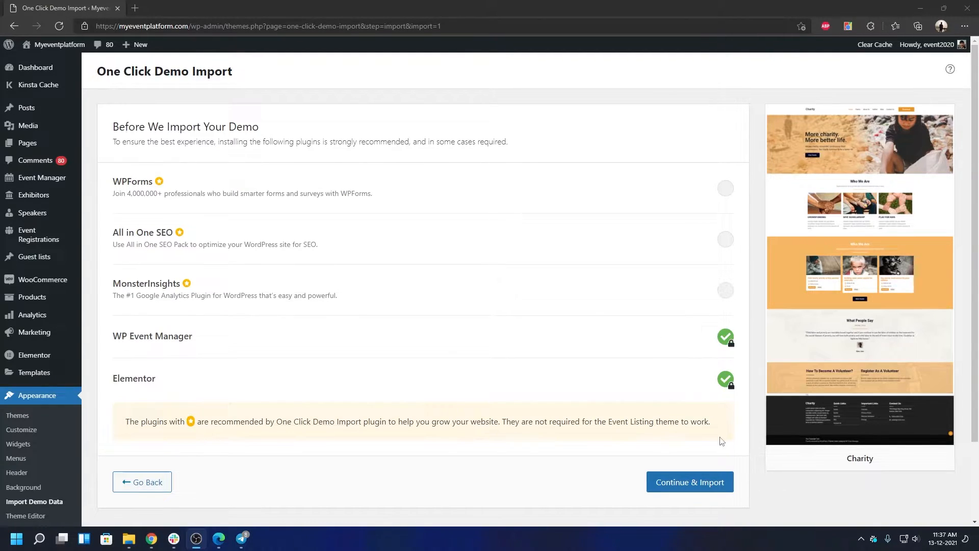
# Step: Import the Charity demo content, review the live homepage, and open Home for editing
pyautogui.click(692, 482)
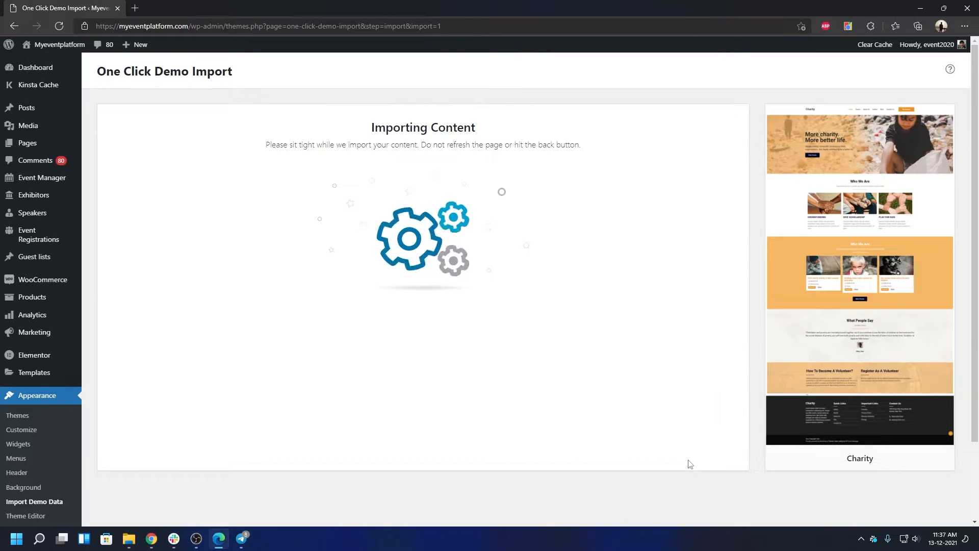
pyautogui.click(529, 322)
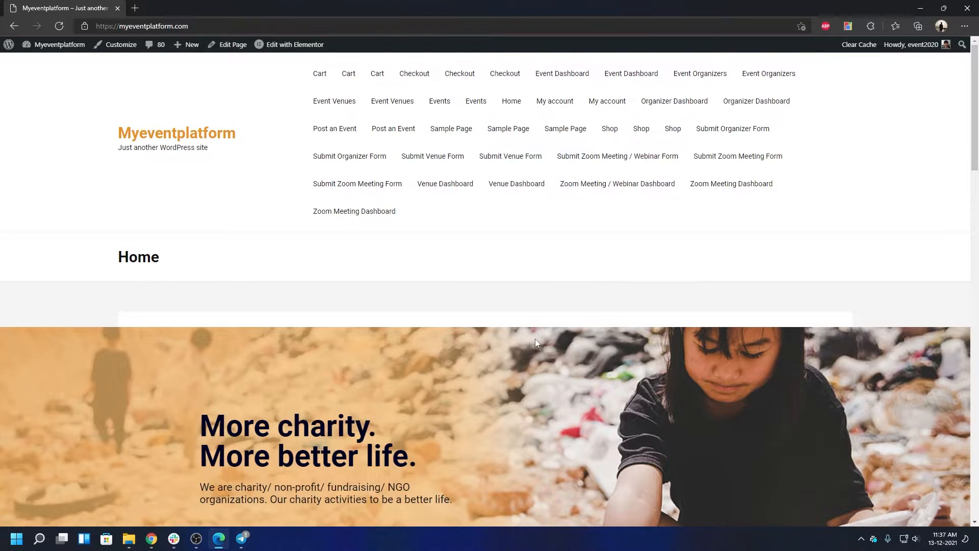
pyautogui.scroll(-3, 535, 339)
pyautogui.scroll(-7, 721, 293)
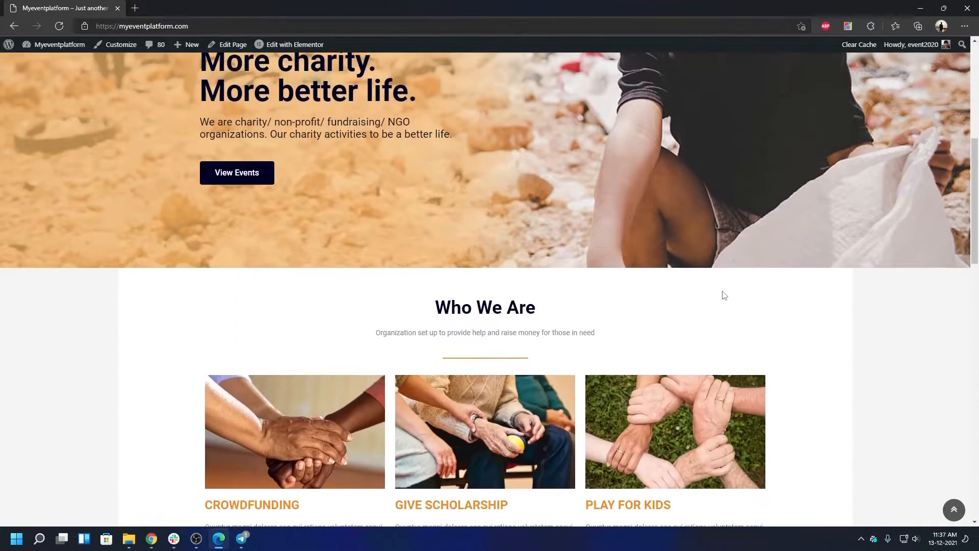
pyautogui.scroll(10, 721, 287)
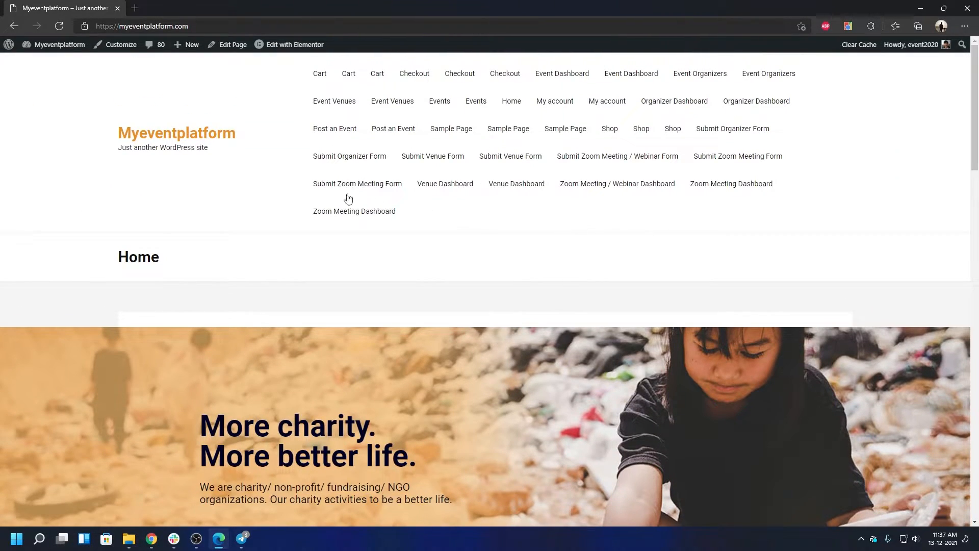
pyautogui.click(230, 49)
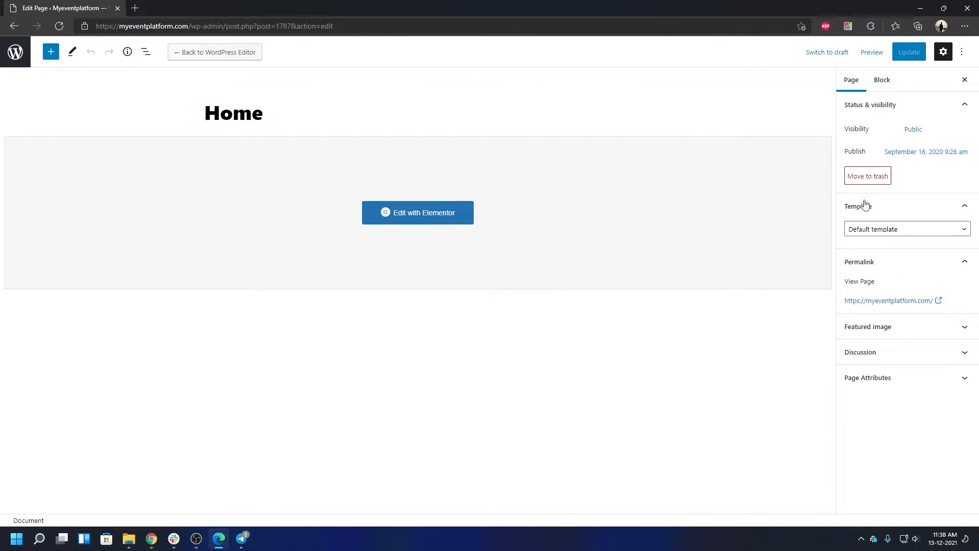
# Step: Set the Home page template to Elementor Full Width, update it, and view the page
pyautogui.click(898, 232)
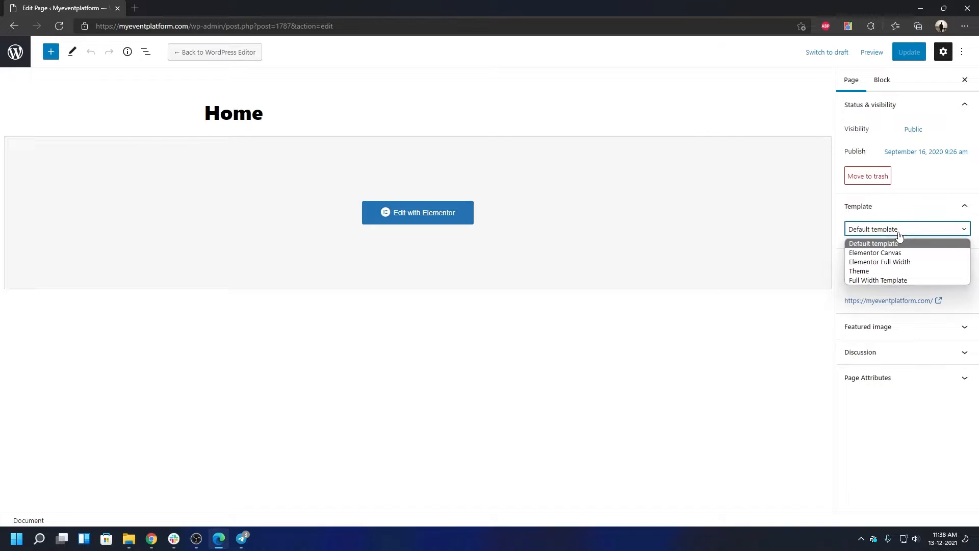
pyautogui.click(885, 262)
pyautogui.click(903, 53)
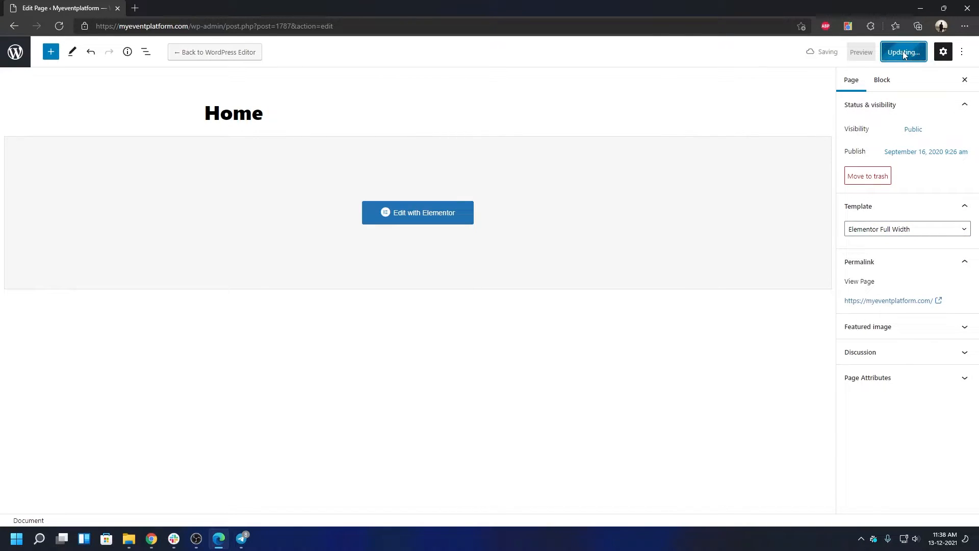
pyautogui.click(903, 325)
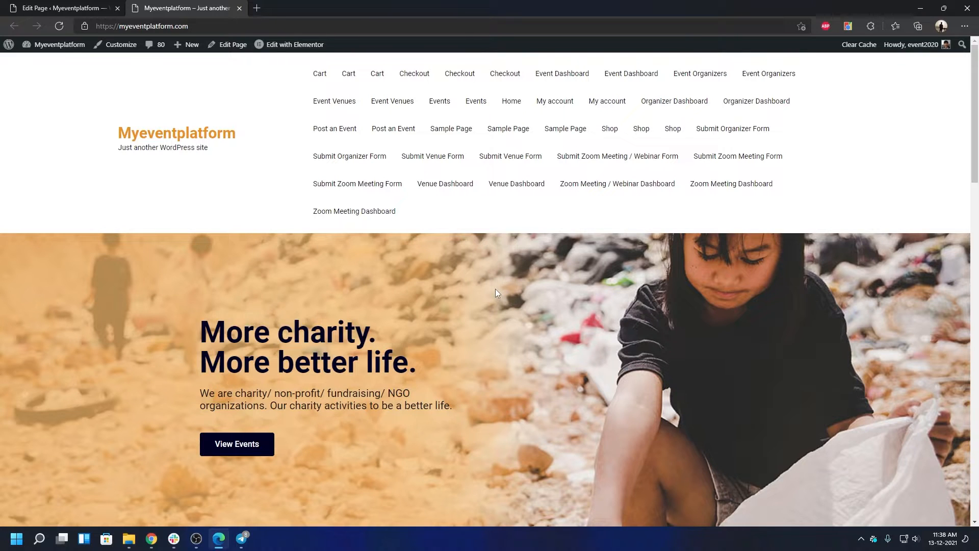
pyautogui.scroll(-10, 497, 288)
pyautogui.scroll(-9, 498, 284)
pyautogui.scroll(8, 498, 279)
pyautogui.press('Home')
pyautogui.press('End')
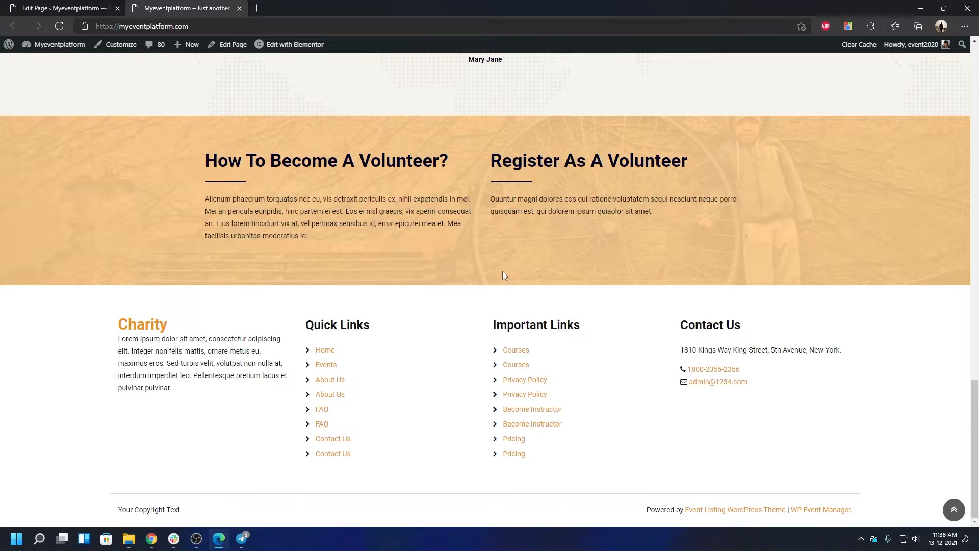
pyautogui.scroll(15, 503, 276)
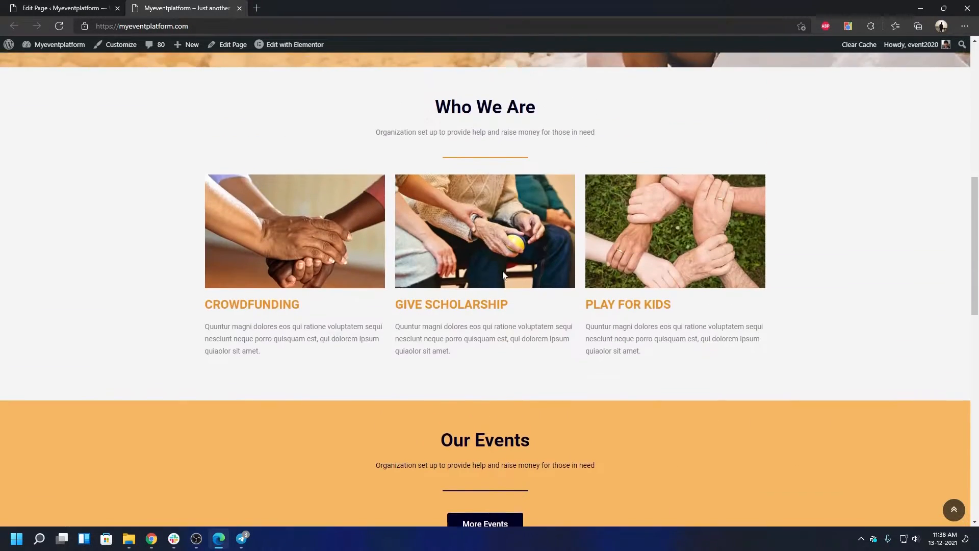
pyautogui.scroll(8, 503, 276)
pyautogui.scroll(-9, 503, 275)
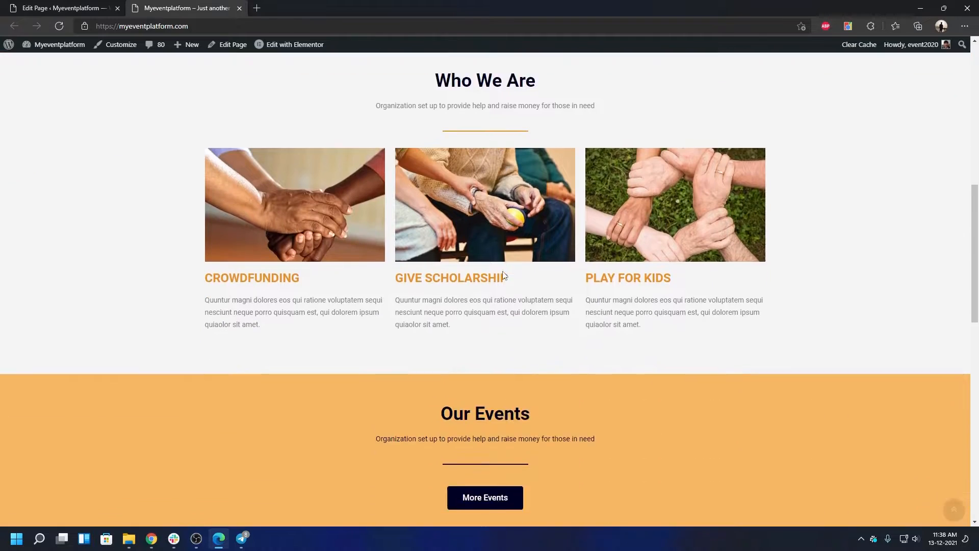
pyautogui.scroll(-10, 503, 276)
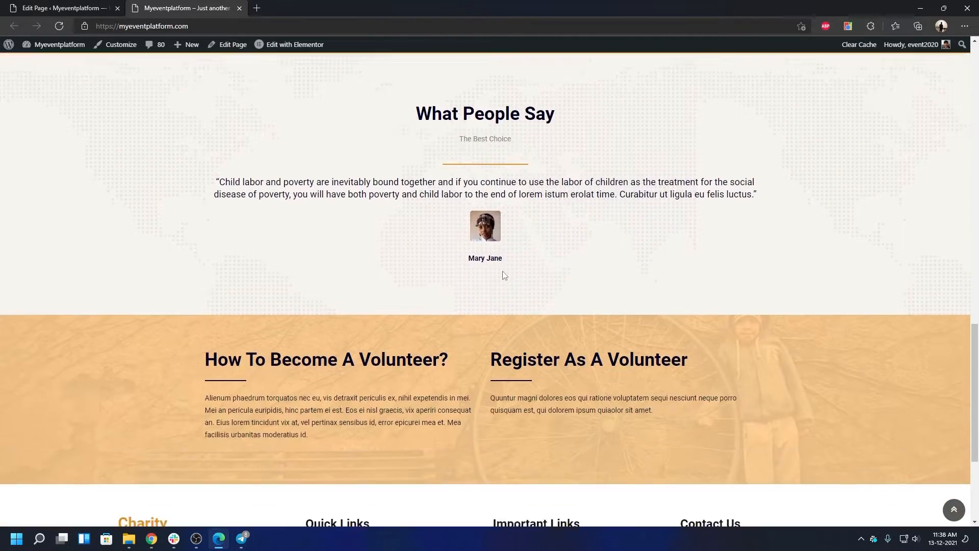
pyautogui.scroll(-4, 504, 276)
pyautogui.scroll(12, 502, 271)
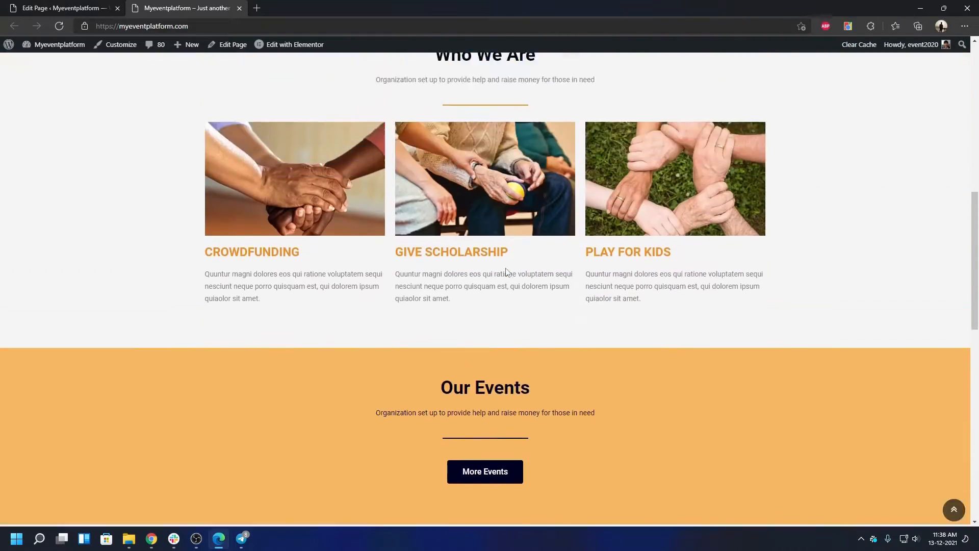
pyautogui.scroll(8, 506, 272)
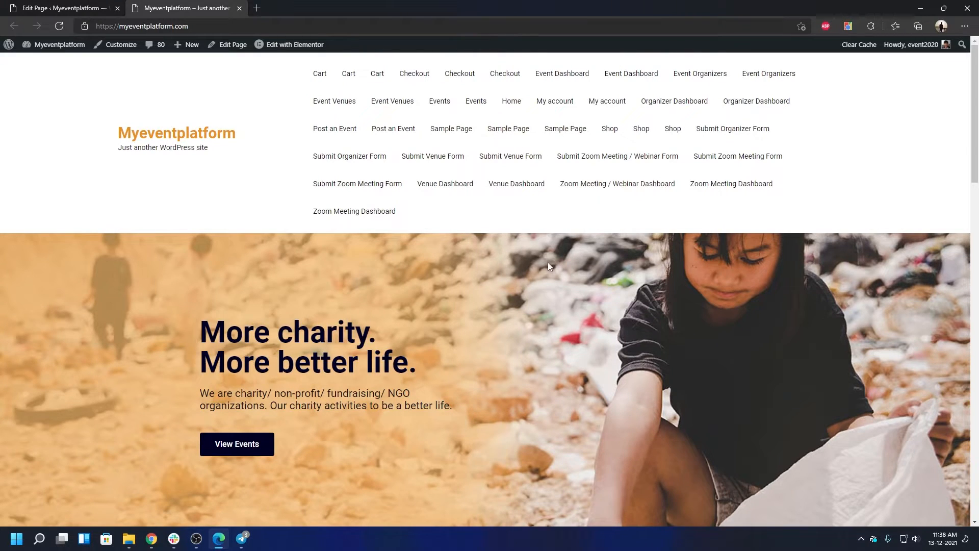
pyautogui.scroll(-4, 469, 270)
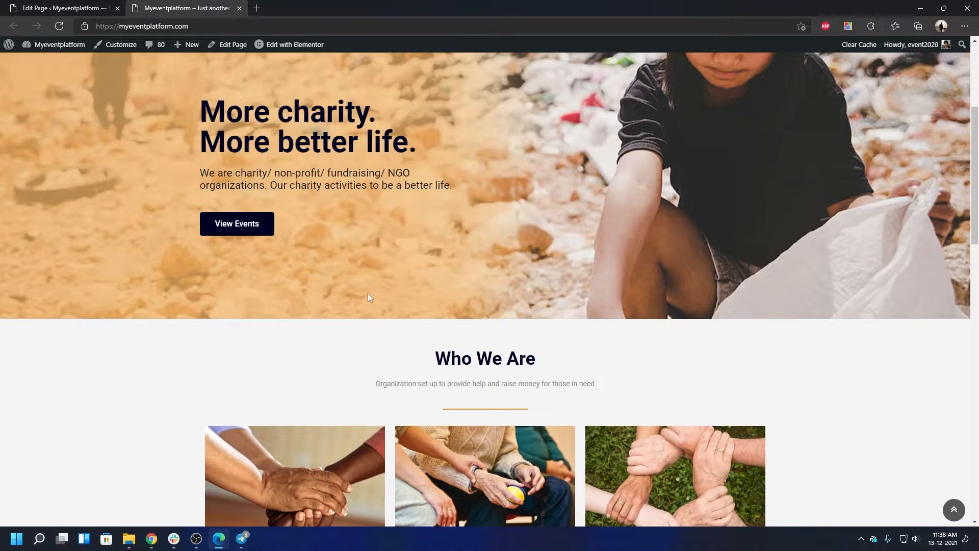
pyautogui.scroll(4, 367, 291)
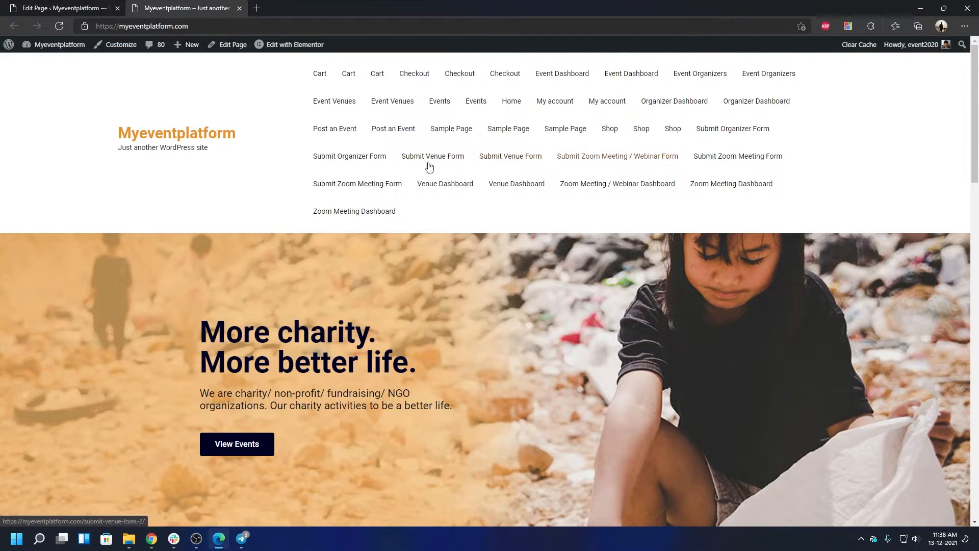
# Step: Open the Customizer, review the Main Menu's items, then return to the main settings list
pyautogui.click(124, 47)
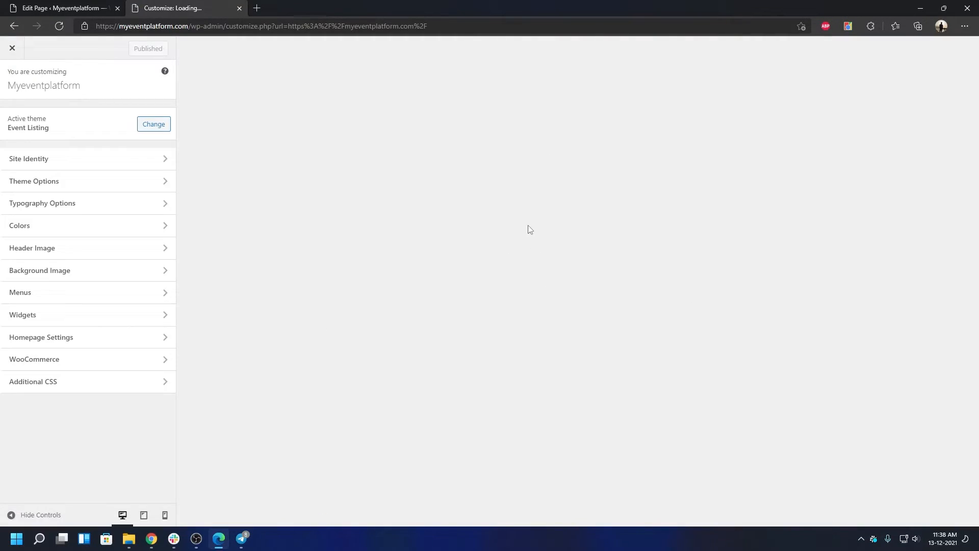
pyautogui.click(31, 294)
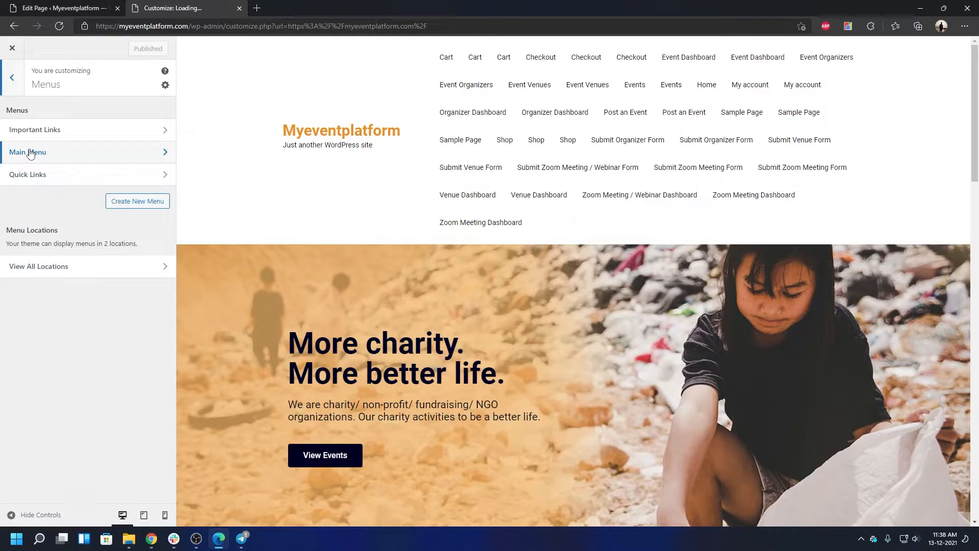
pyautogui.click(79, 147)
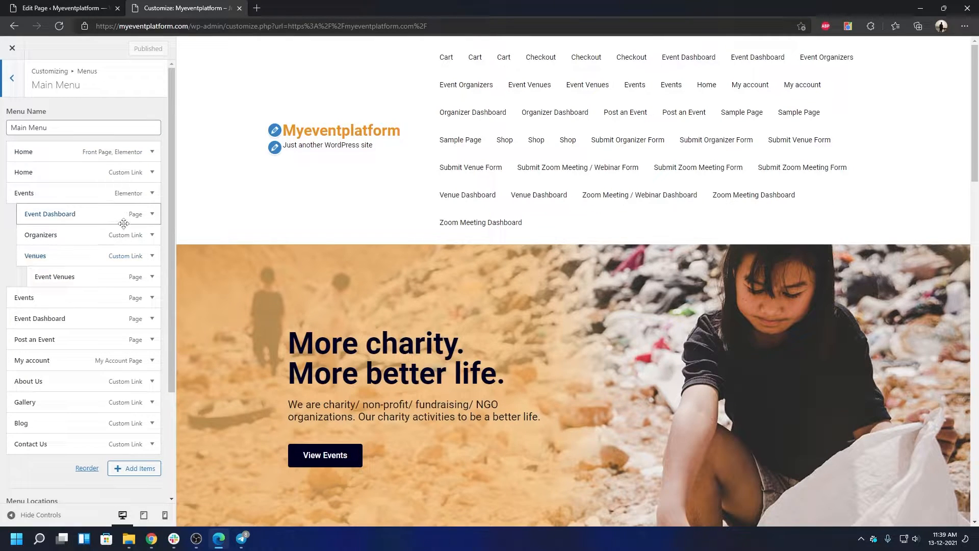
pyautogui.scroll(-3, 56, 402)
pyautogui.scroll(4, 56, 357)
pyautogui.click(13, 81)
pyautogui.click(12, 79)
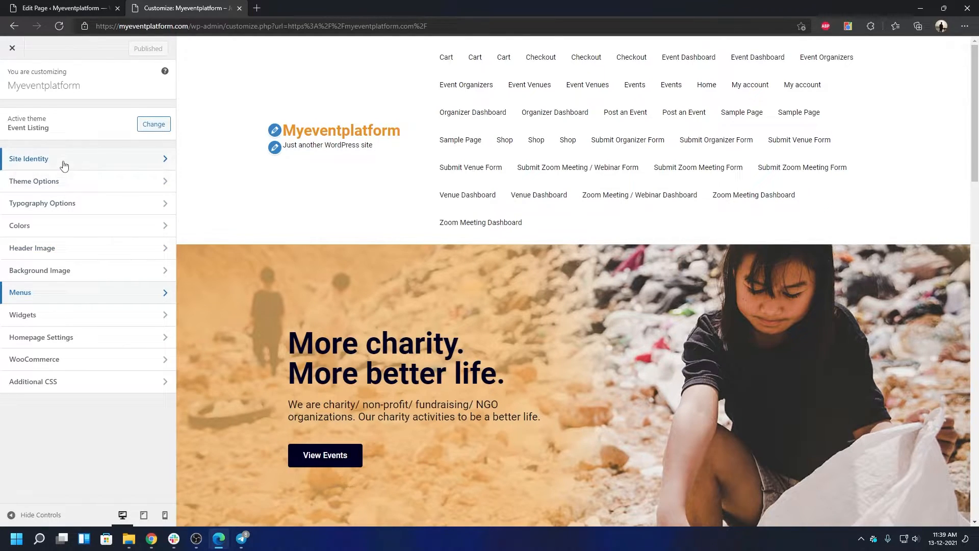
# Step: Enter a contact e-mail and telephone number in Theme Options > Header Setting
pyautogui.click(63, 165)
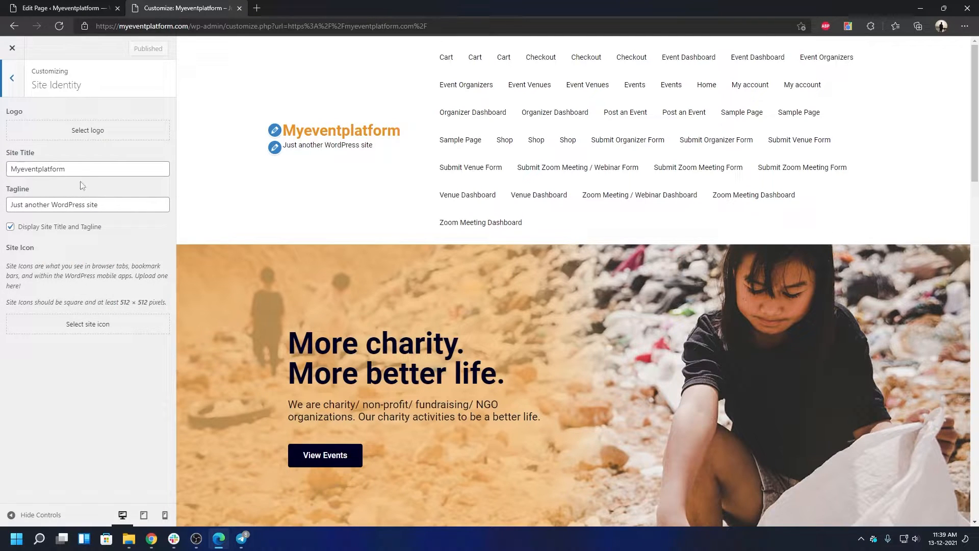
pyautogui.click(19, 95)
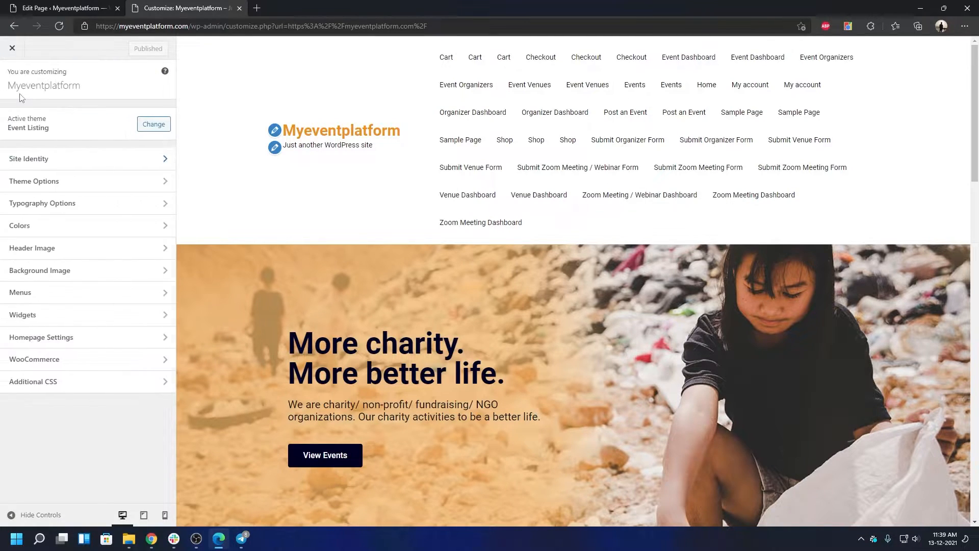
pyautogui.click(93, 182)
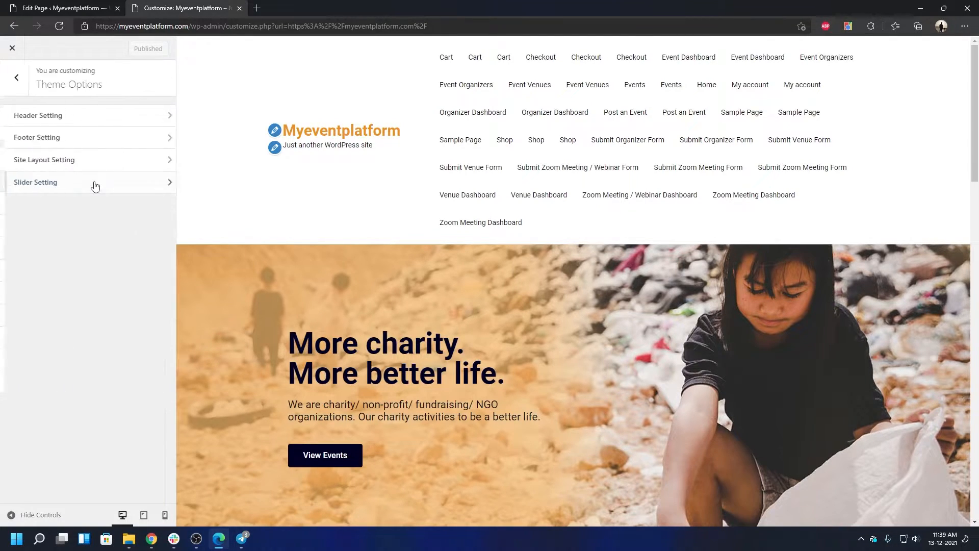
pyautogui.click(66, 124)
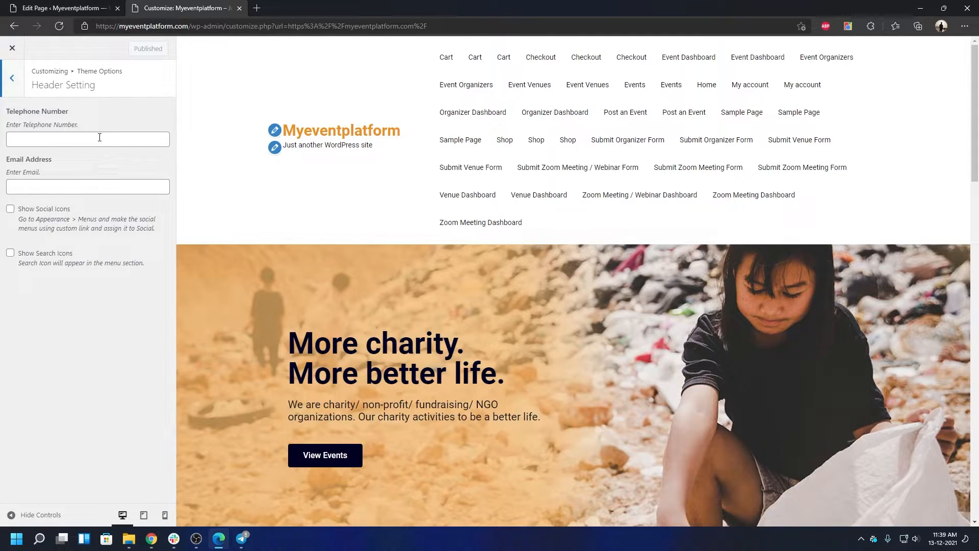
pyautogui.click(79, 193)
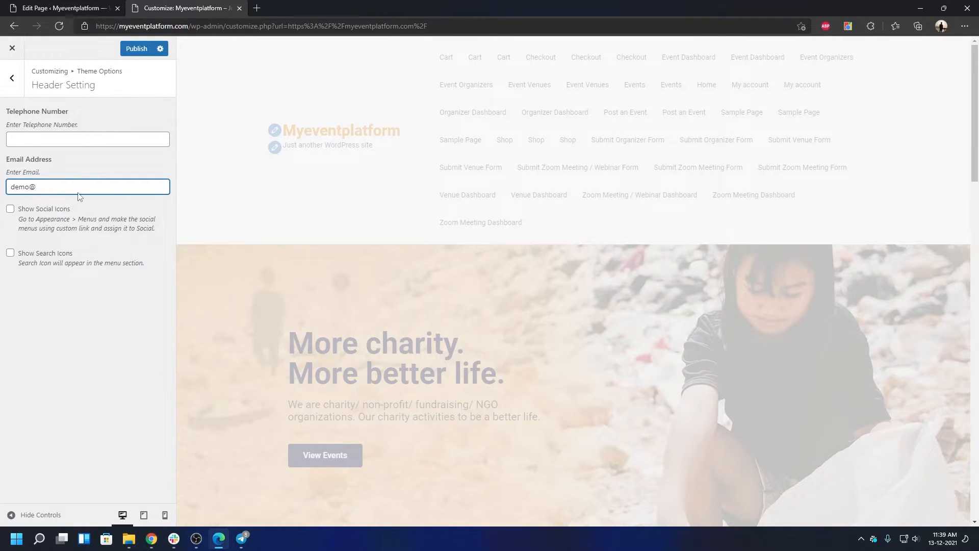
pyautogui.click(81, 340)
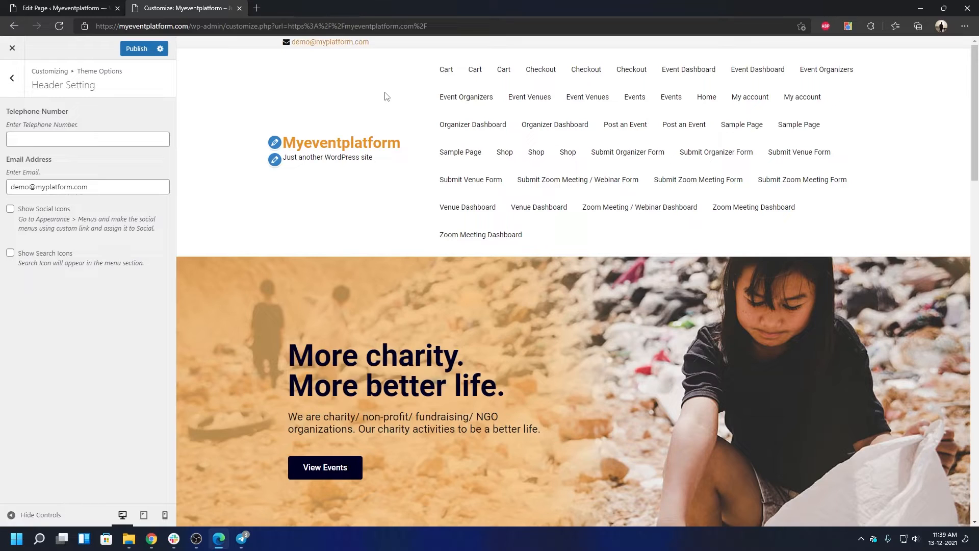
pyautogui.click(84, 140)
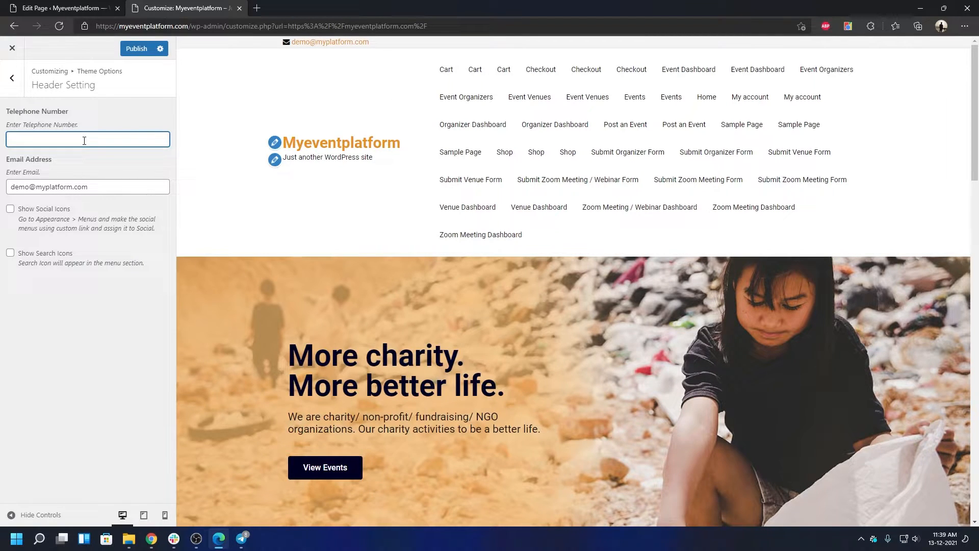
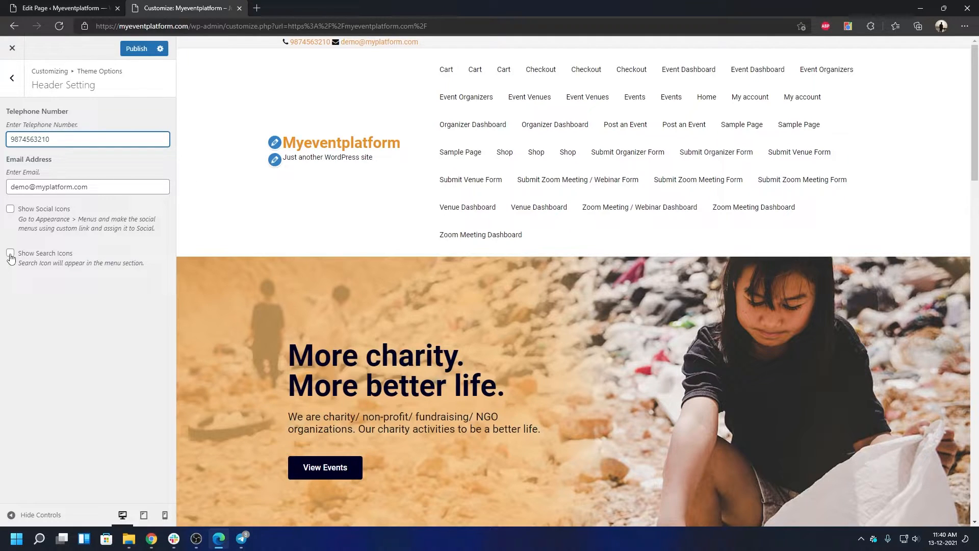
pyautogui.click(11, 78)
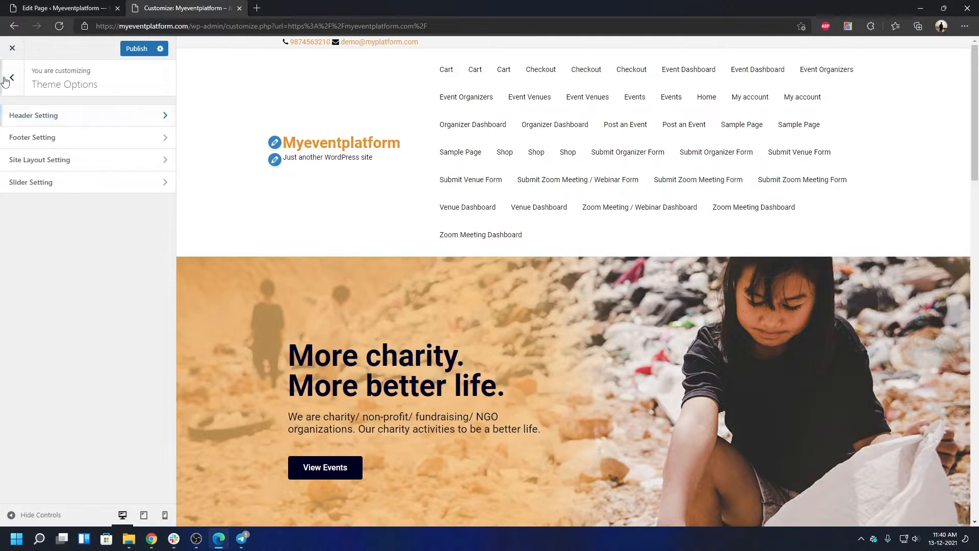
pyautogui.click(80, 146)
pyautogui.scroll(-10, 420, 350)
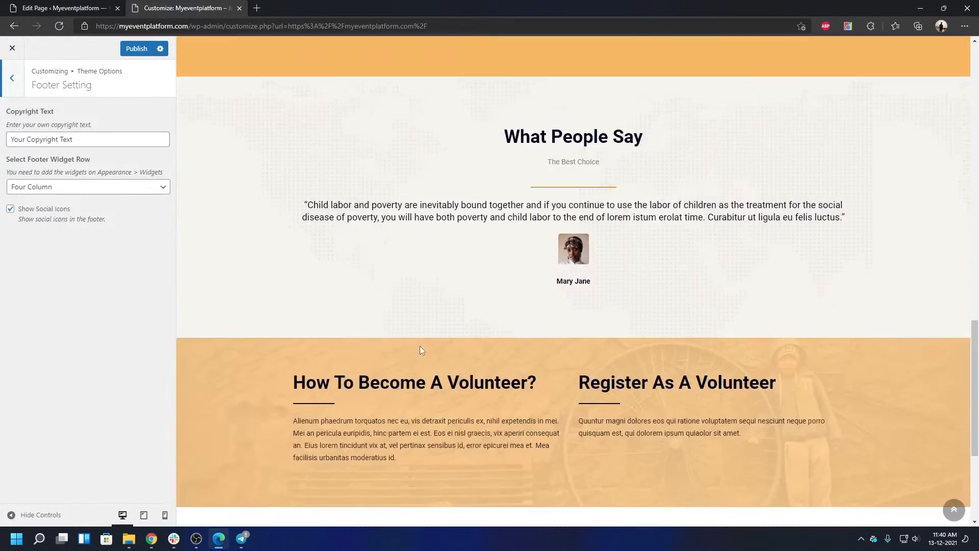
pyautogui.scroll(-4, 420, 350)
pyautogui.tripleClick(302, 510)
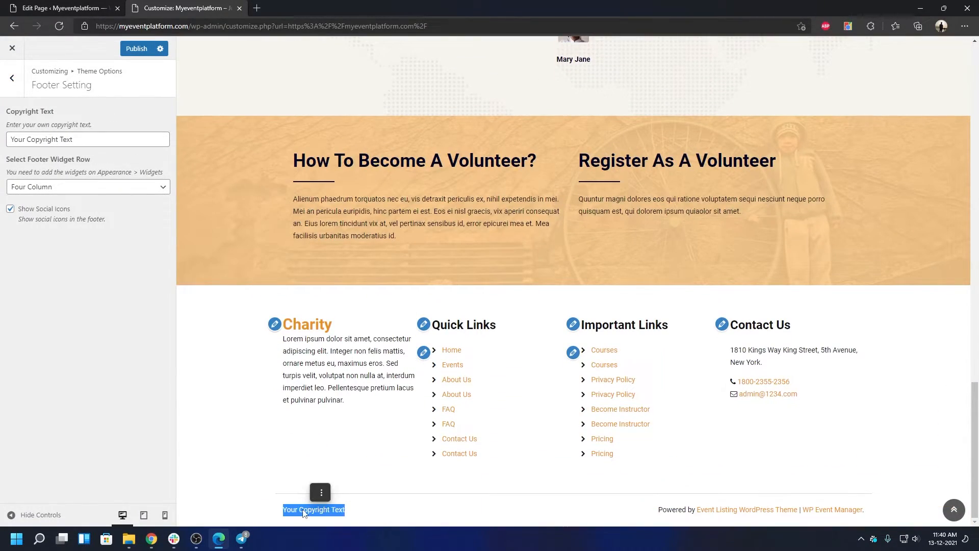
pyautogui.click(22, 326)
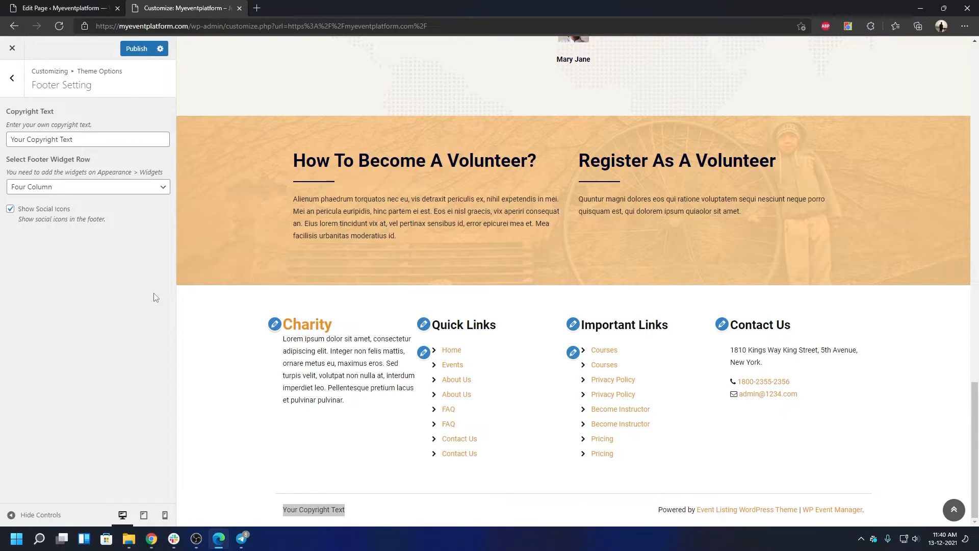
pyautogui.click(67, 199)
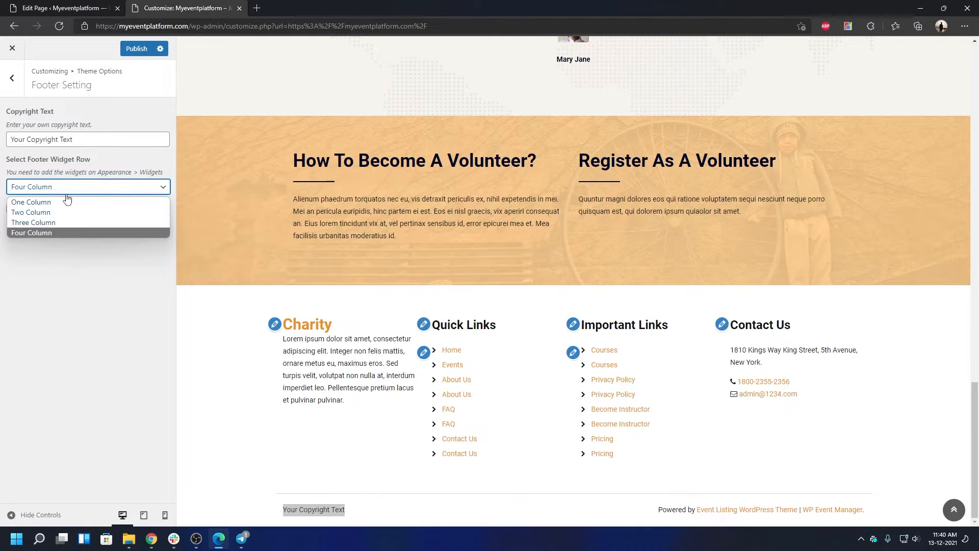
pyautogui.click(115, 306)
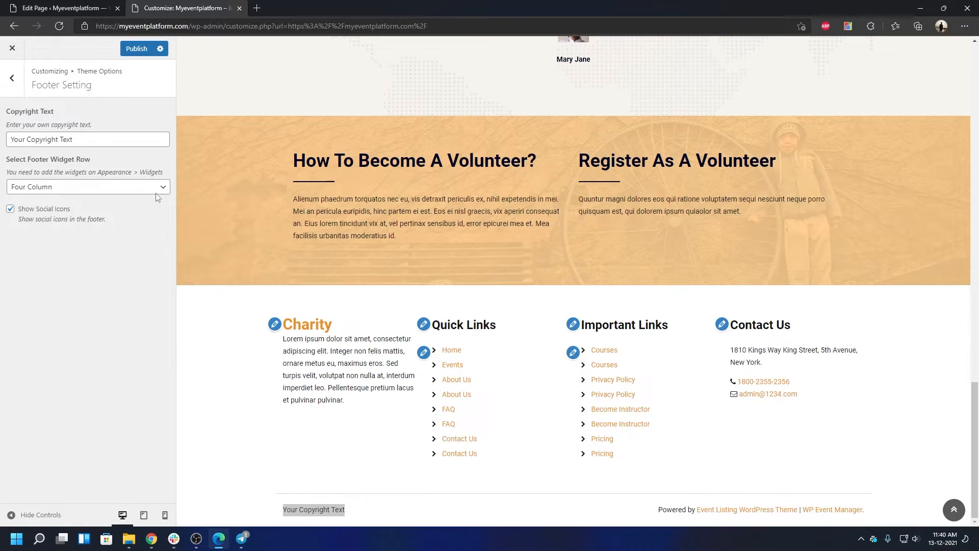
pyautogui.click(14, 82)
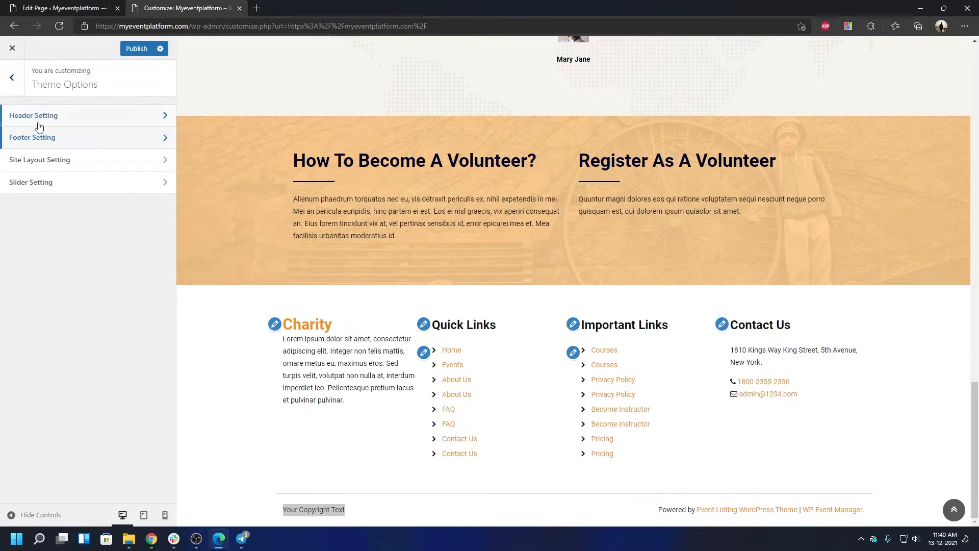
# Step: Keep Site Layout Setting at Full Width, No Sidebar, and Content First on mobile
pyautogui.click(67, 163)
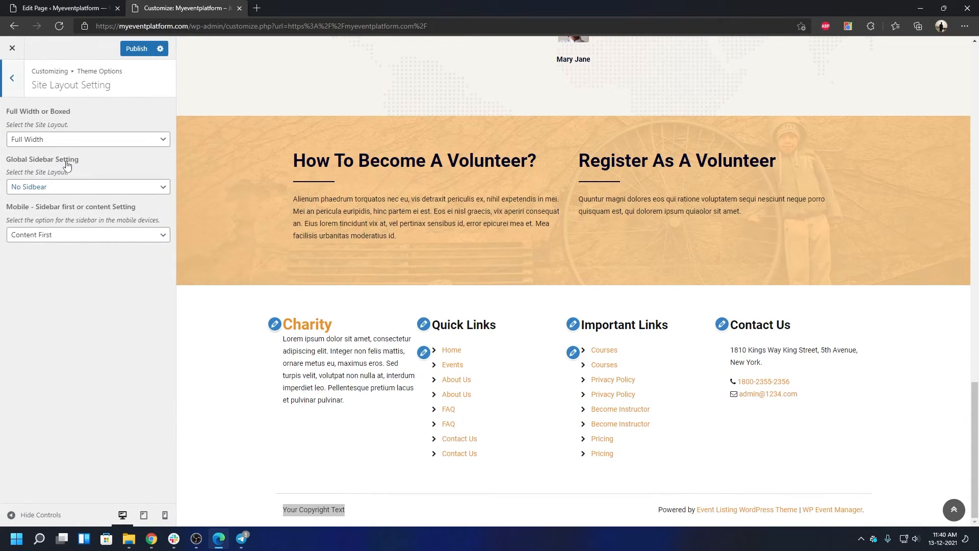
pyautogui.moveTo(30, 125); pyautogui.dragTo(63, 129)
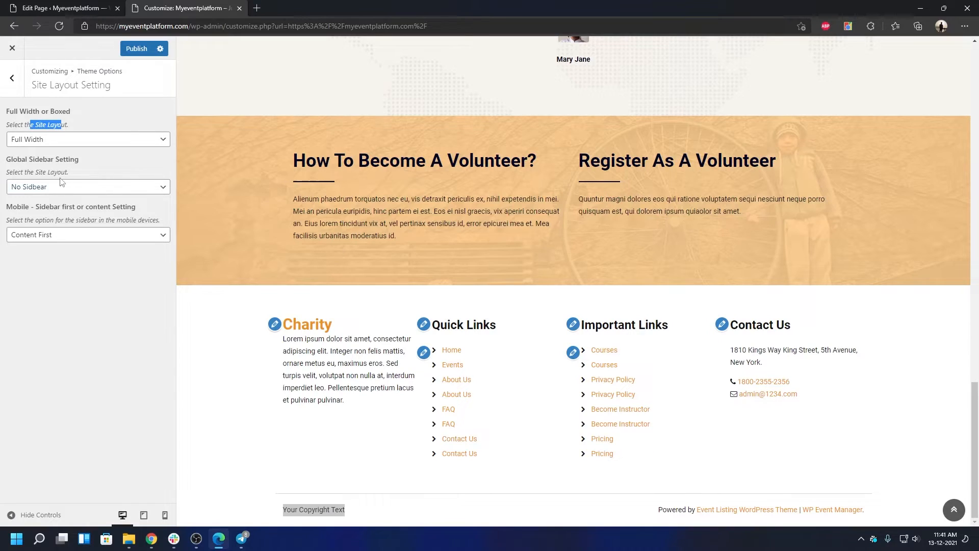
pyautogui.click(63, 164)
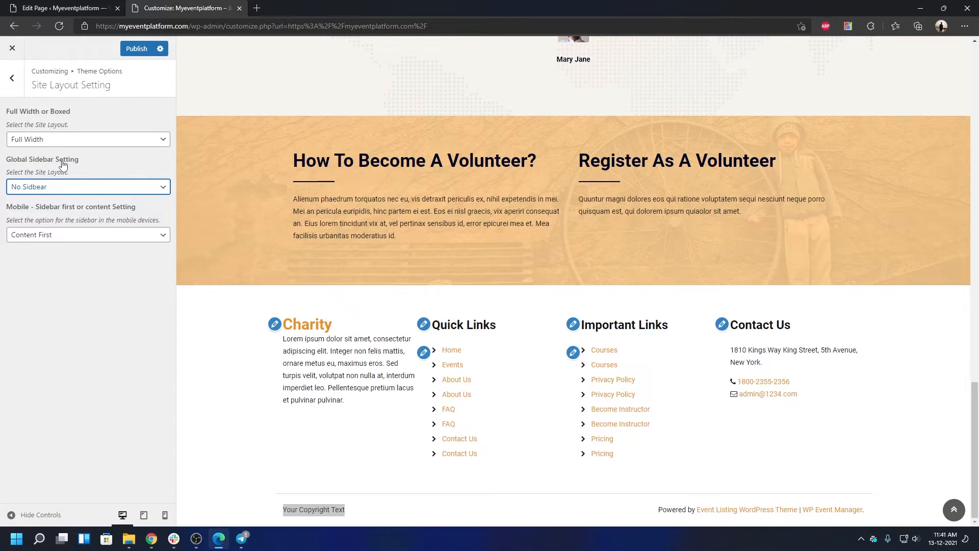
pyautogui.click(71, 189)
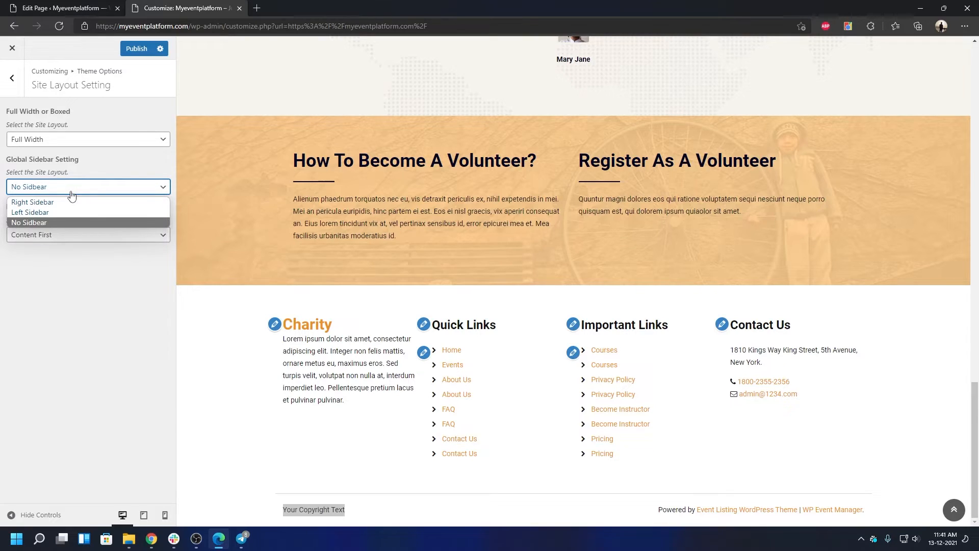
pyautogui.click(80, 293)
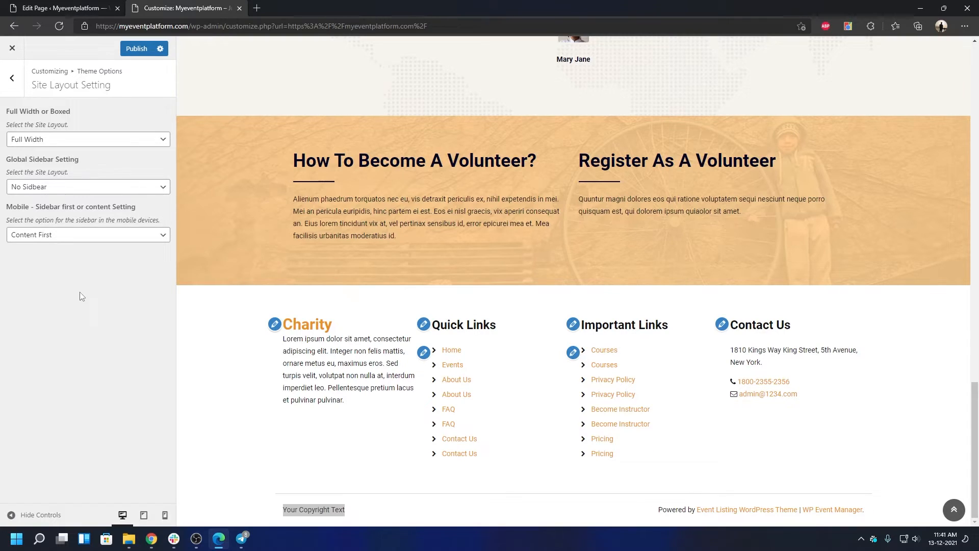
pyautogui.click(77, 236)
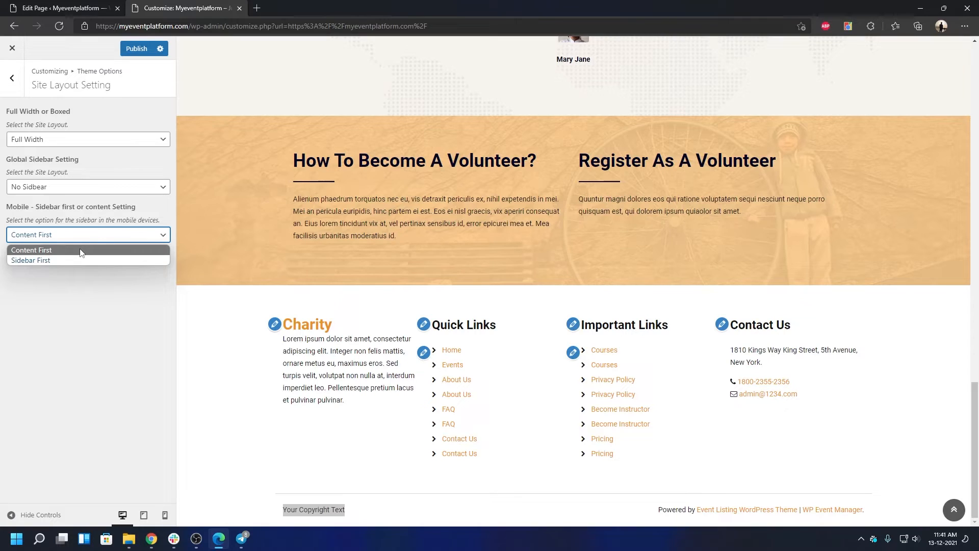
pyautogui.click(79, 291)
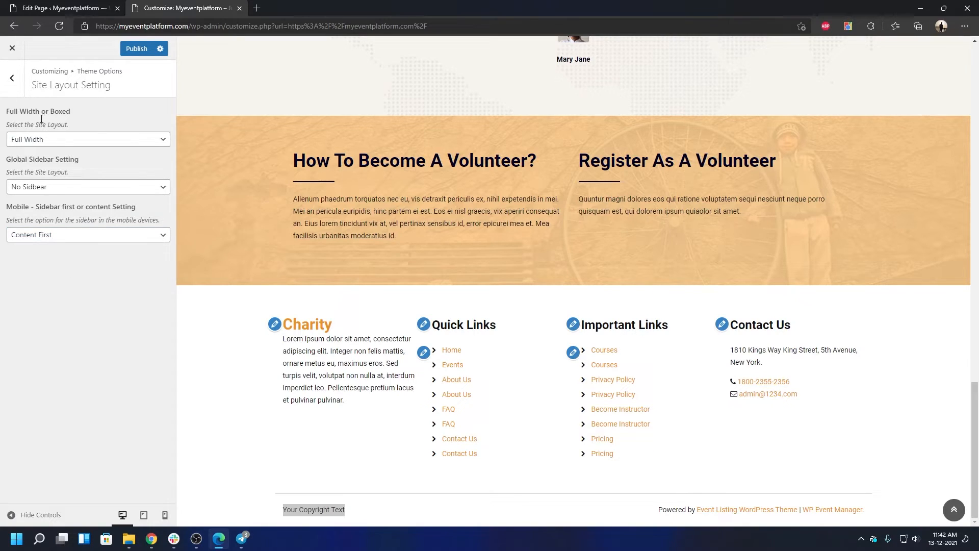
# Step: Browse Typography Options, Colors and Header Image, then open the Menus panel
pyautogui.click(12, 81)
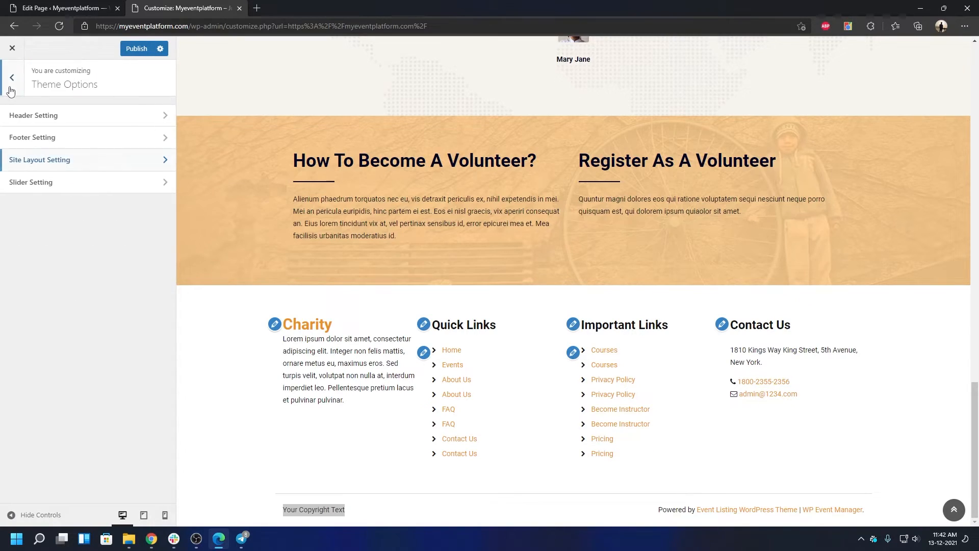
pyautogui.click(12, 77)
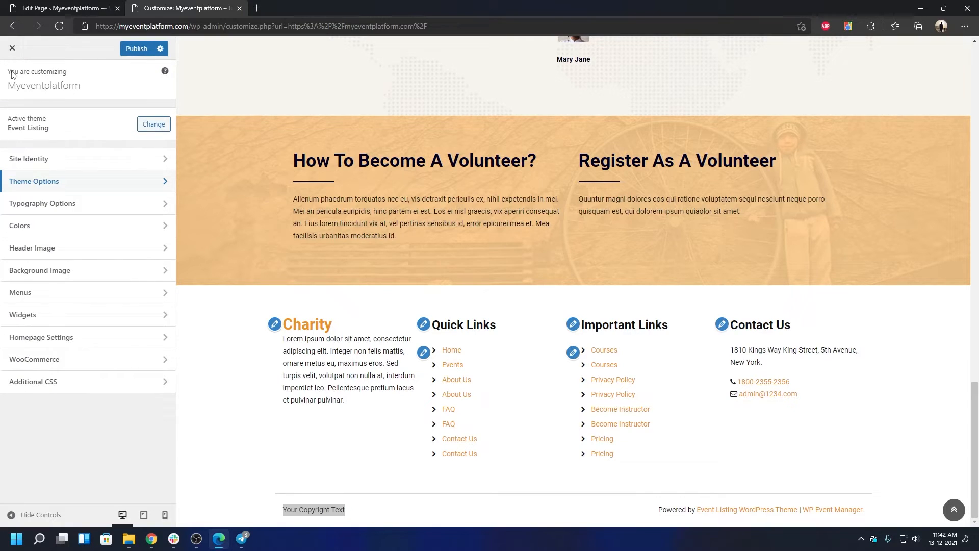
pyautogui.click(41, 202)
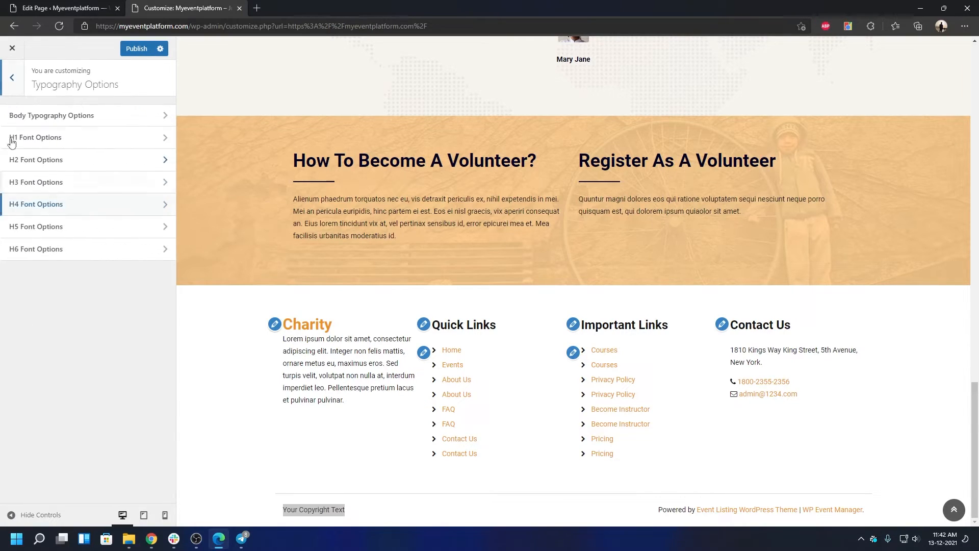
pyautogui.click(19, 86)
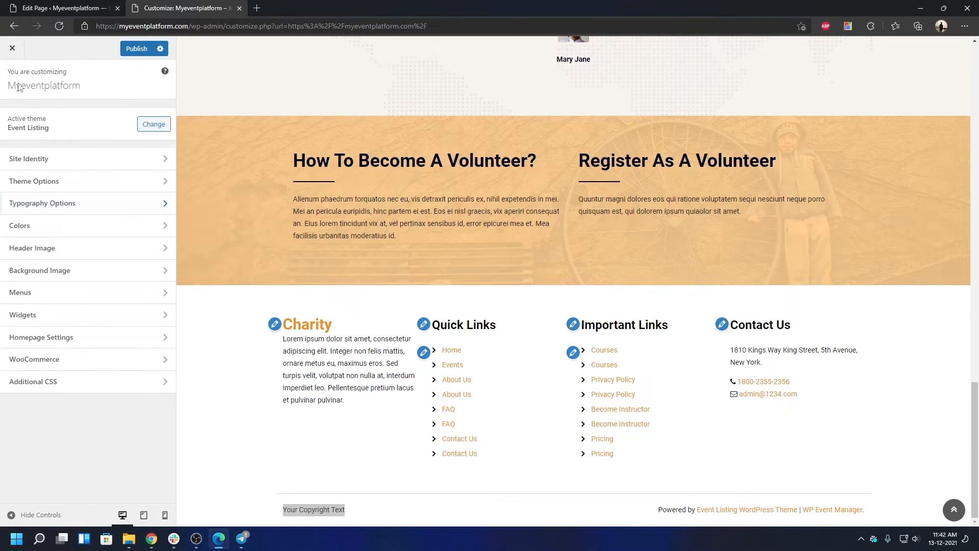
pyautogui.click(35, 235)
pyautogui.scroll(-2, 104, 293)
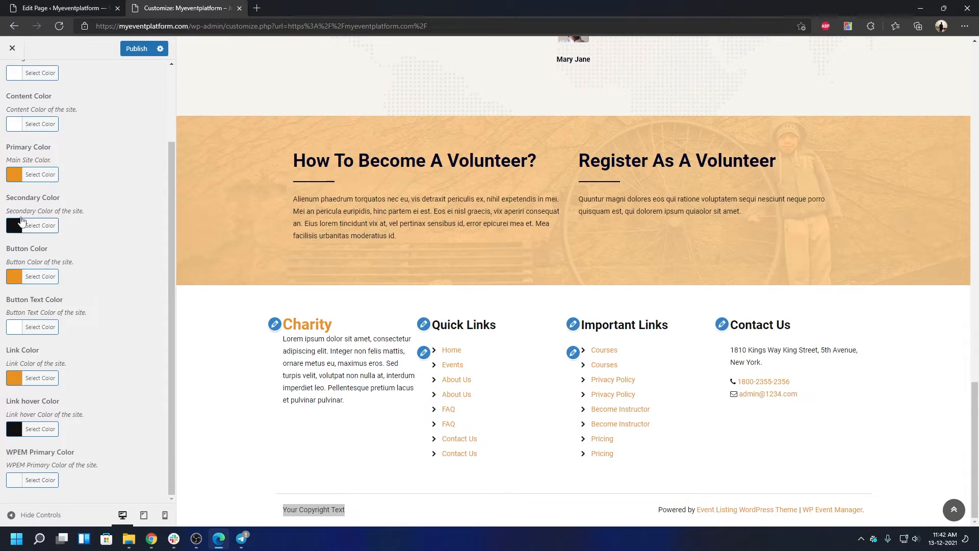
pyautogui.scroll(3, 91, 180)
pyautogui.click(13, 90)
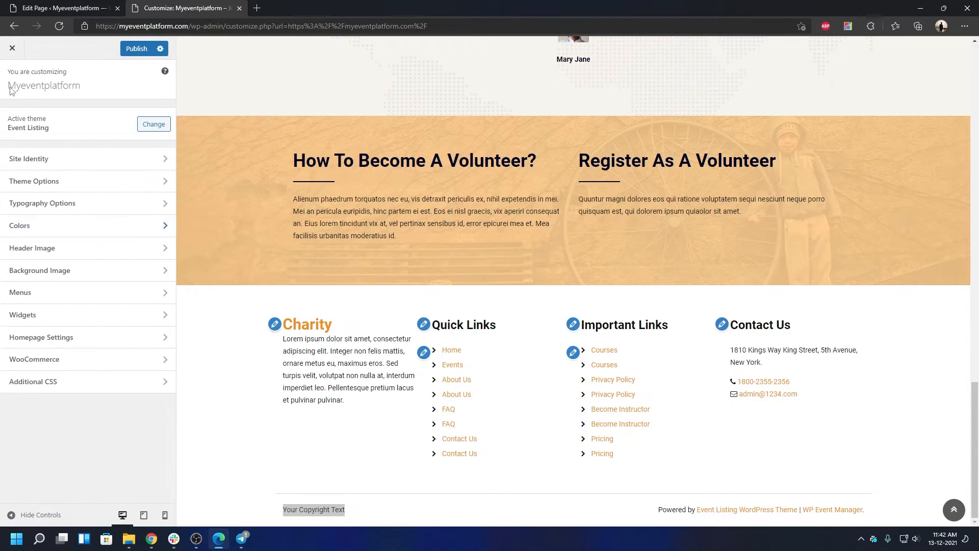
pyautogui.click(49, 255)
pyautogui.click(12, 91)
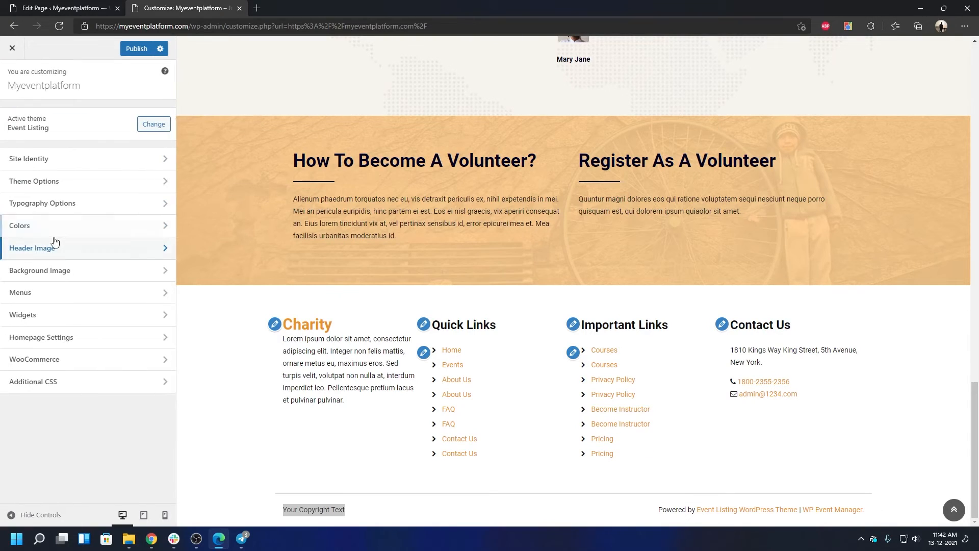
pyautogui.click(55, 294)
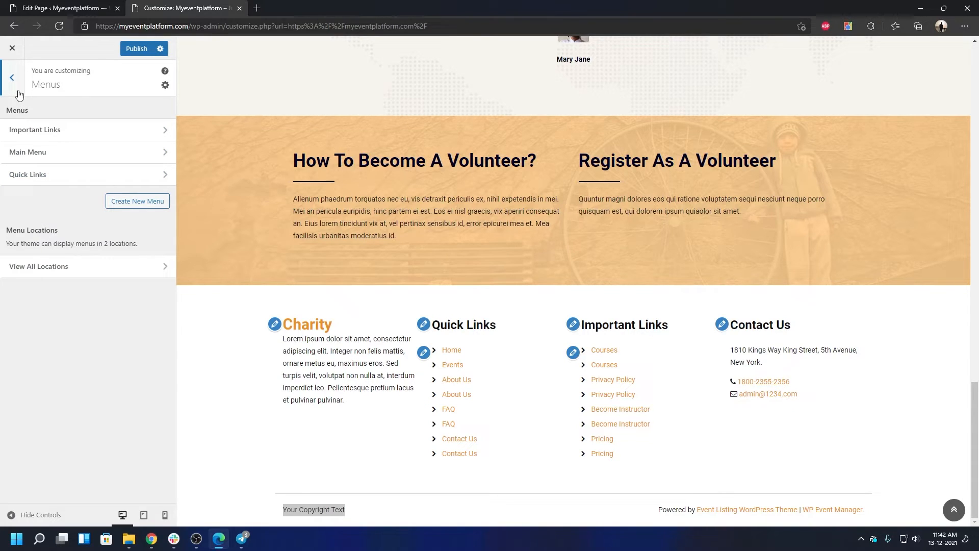
# Step: Check all menu locations, then open the Widgets panel with its Sidebar and Footer areas
pyautogui.scroll(20, 445, 290)
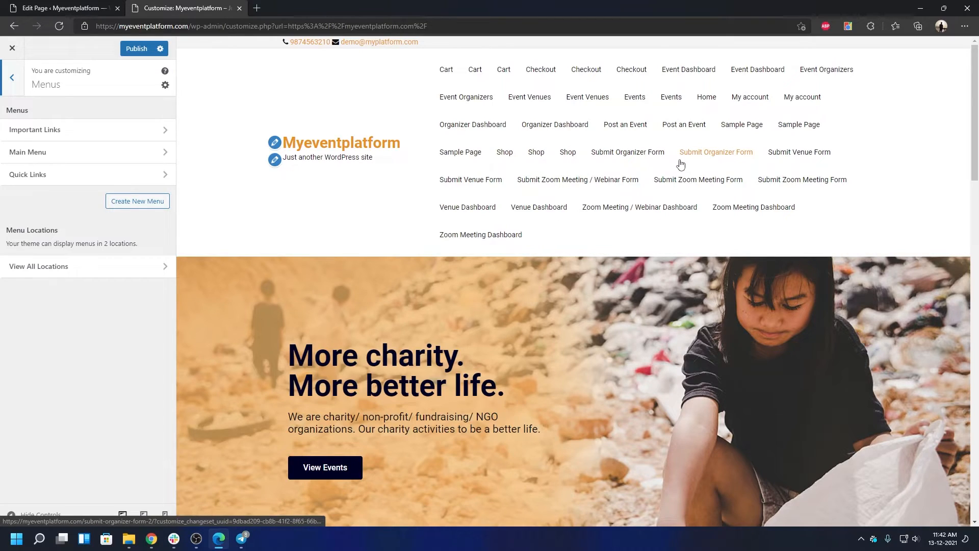
pyautogui.click(116, 262)
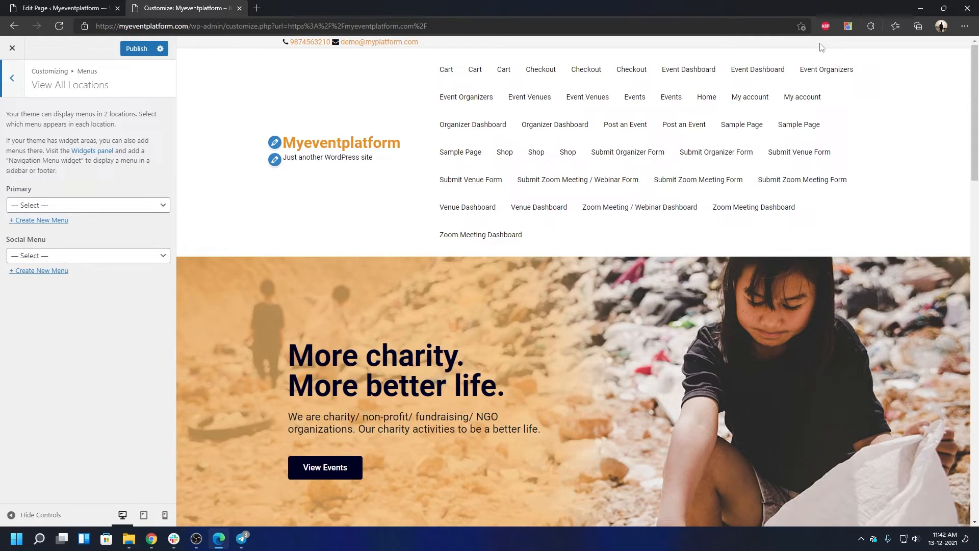
pyautogui.scroll(-15, 836, 280)
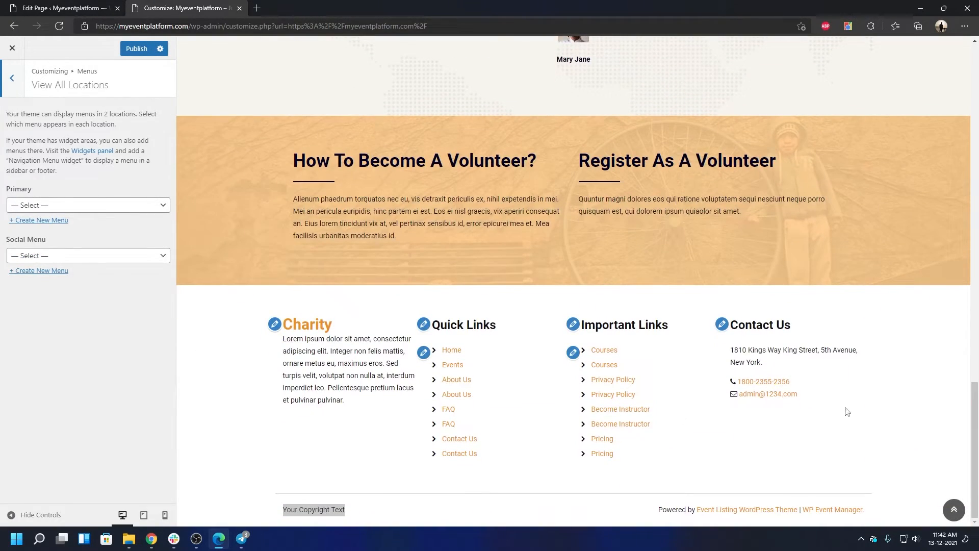
pyautogui.click(12, 78)
pyautogui.click(12, 78)
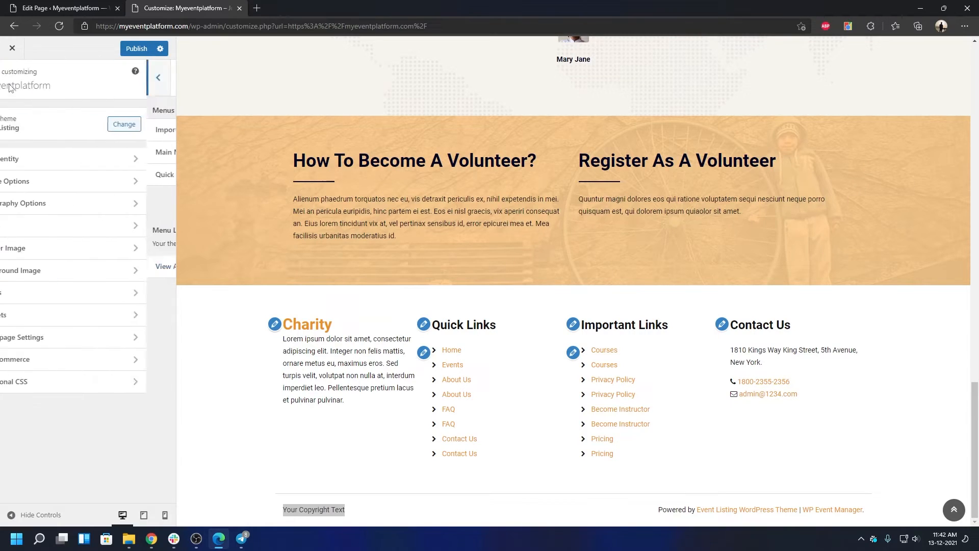
pyautogui.click(49, 325)
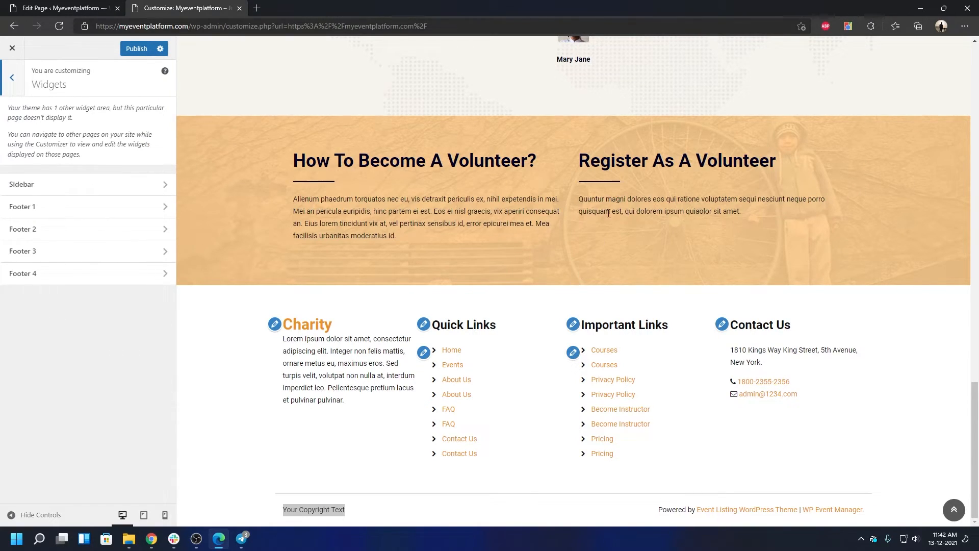
pyautogui.click(12, 78)
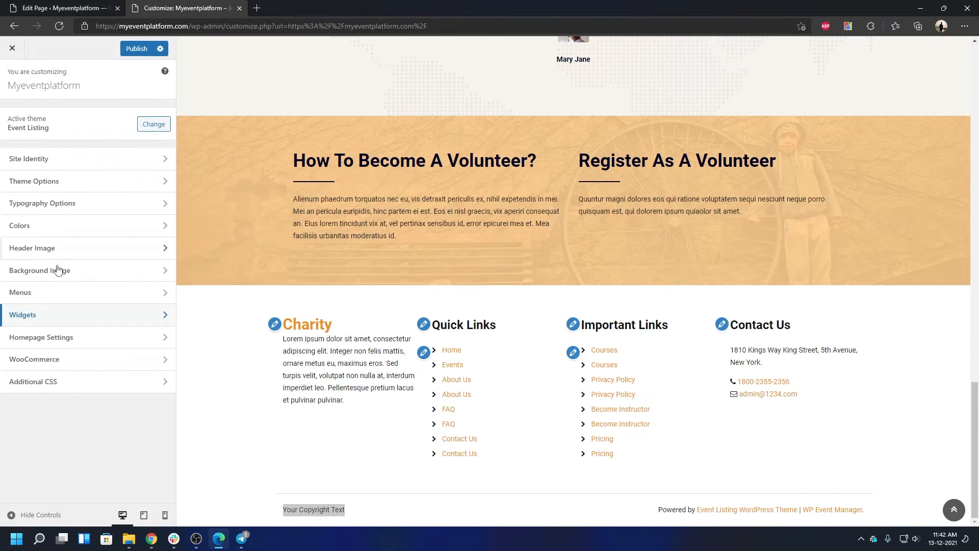
pyautogui.click(37, 336)
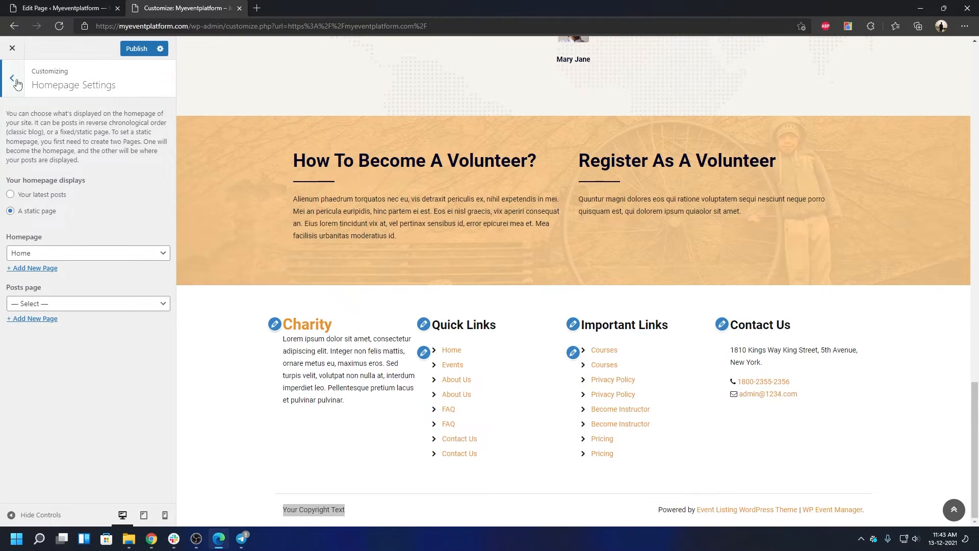
pyautogui.click(11, 78)
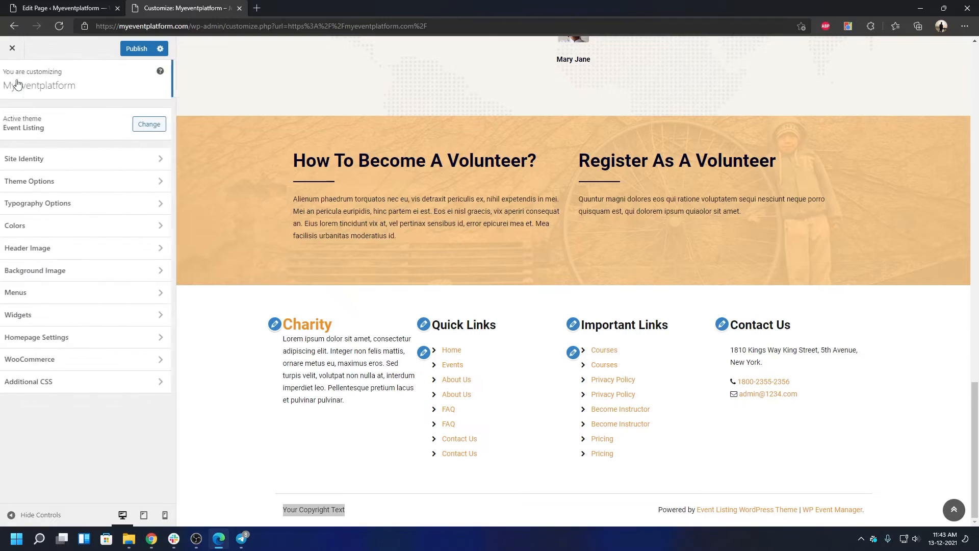
pyautogui.click(65, 359)
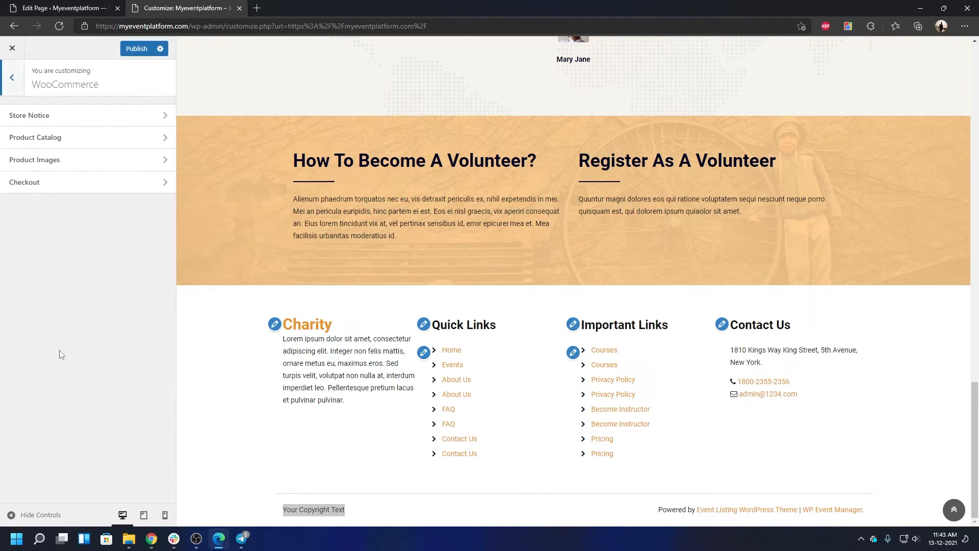
pyautogui.click(71, 124)
pyautogui.click(14, 86)
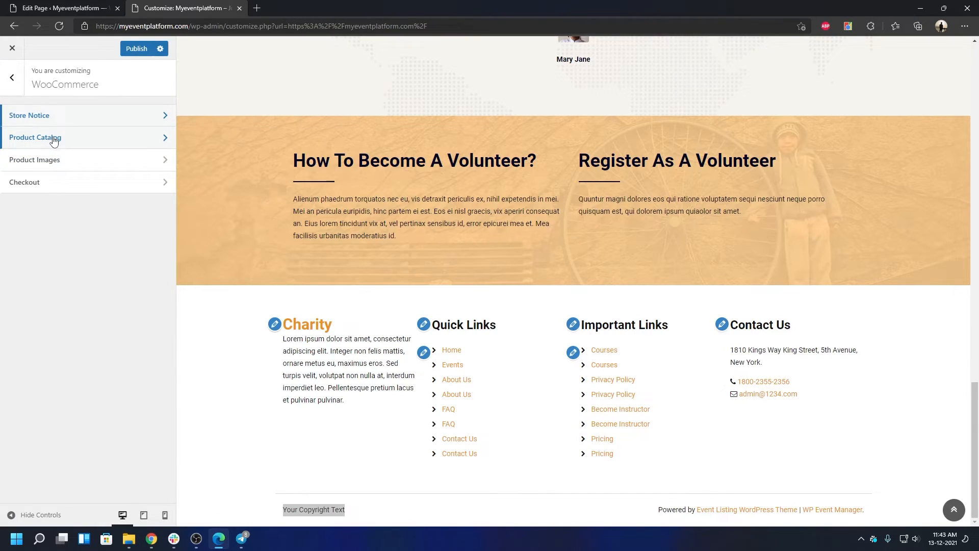
pyautogui.click(12, 78)
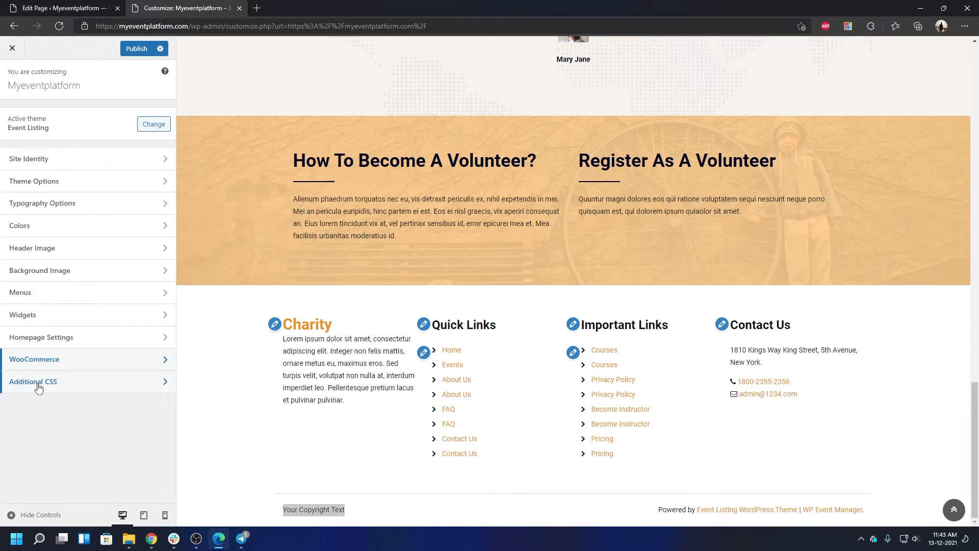
# Step: Close the Customizer without saving and open the Charity Home page in Elementor
pyautogui.click(11, 51)
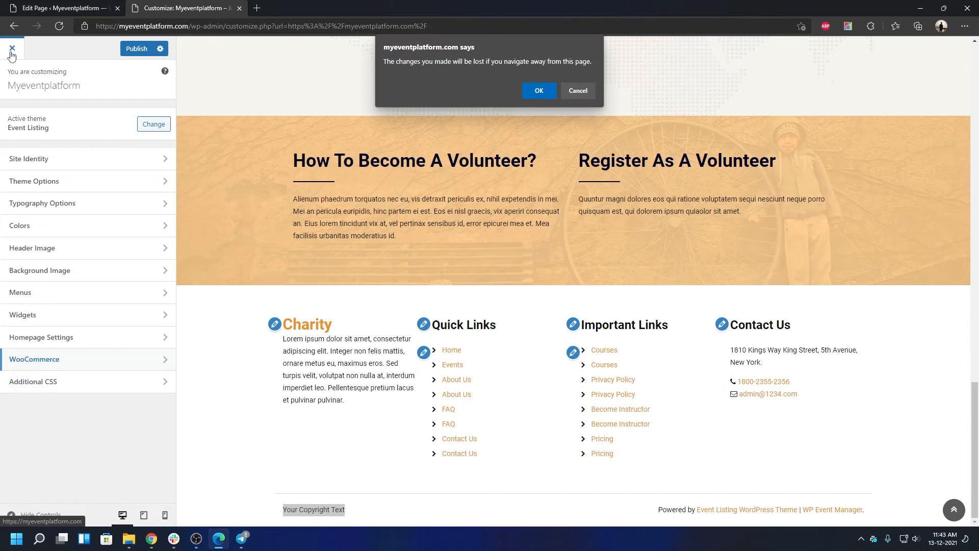
pyautogui.click(534, 89)
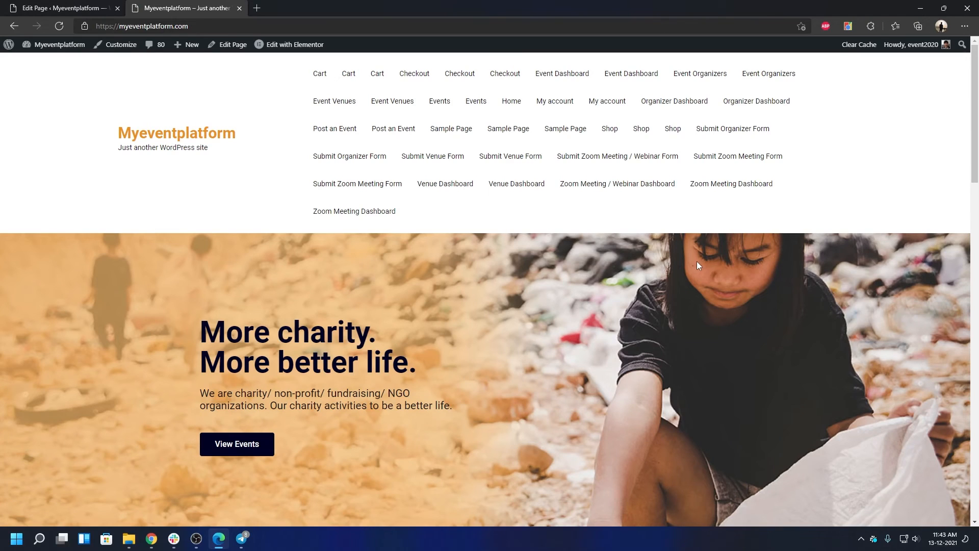
pyautogui.click(295, 45)
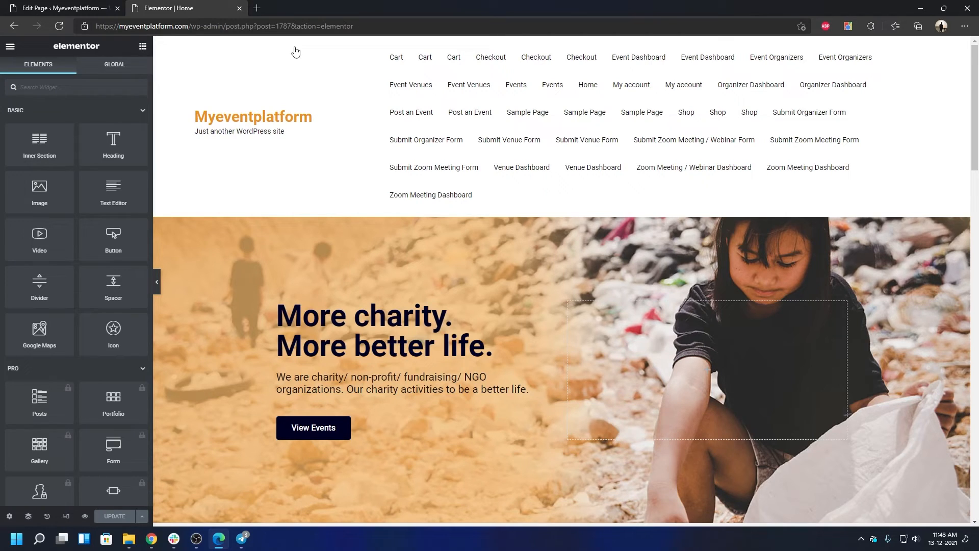
pyautogui.scroll(-7, 412, 121)
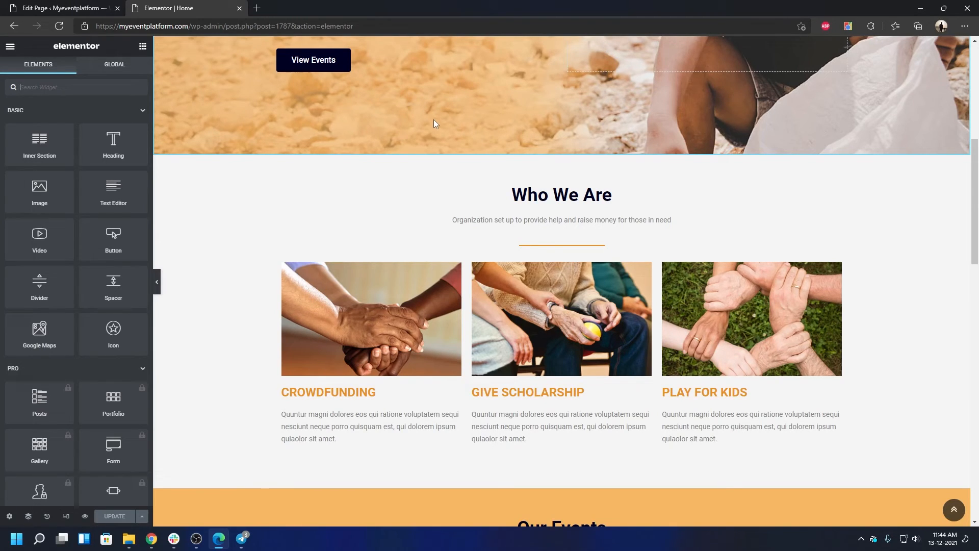
pyautogui.scroll(4, 433, 119)
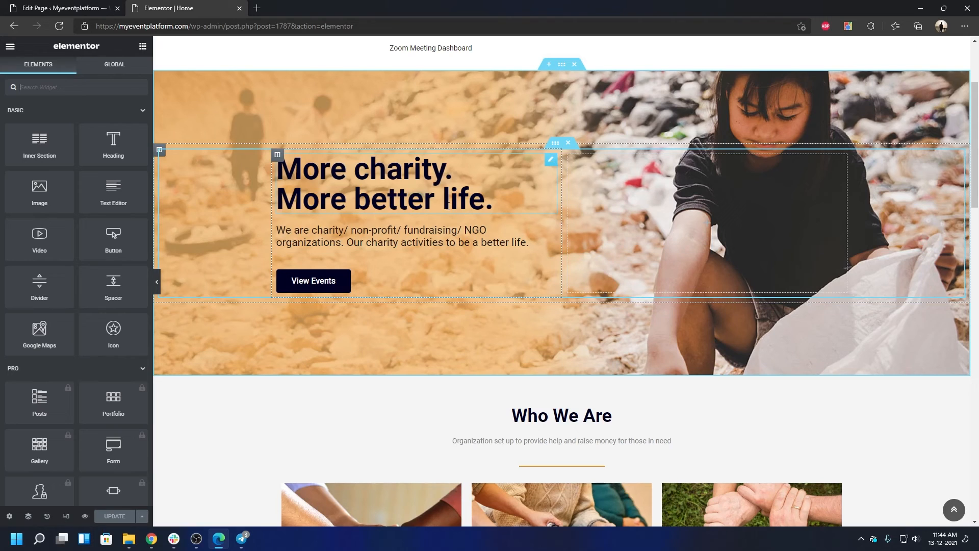
pyautogui.scroll(-3, 546, 321)
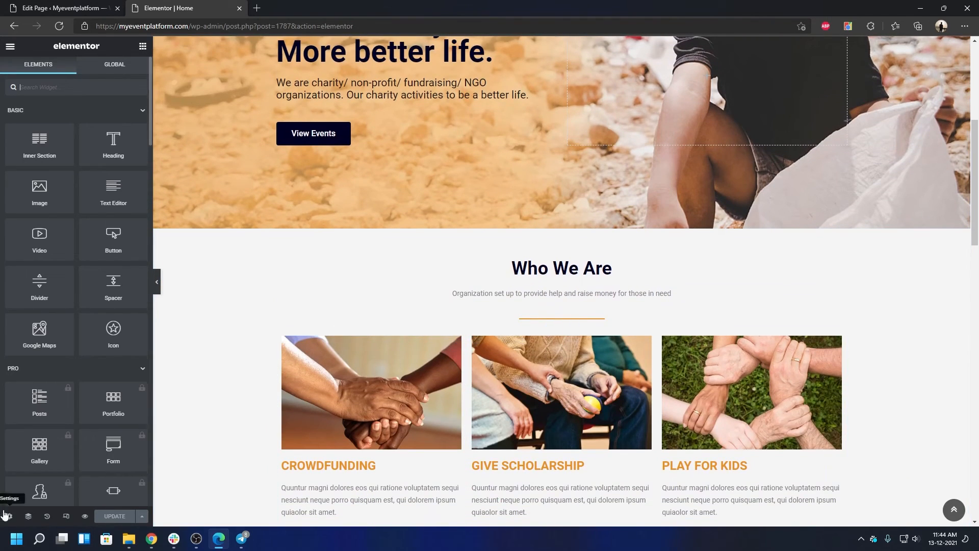